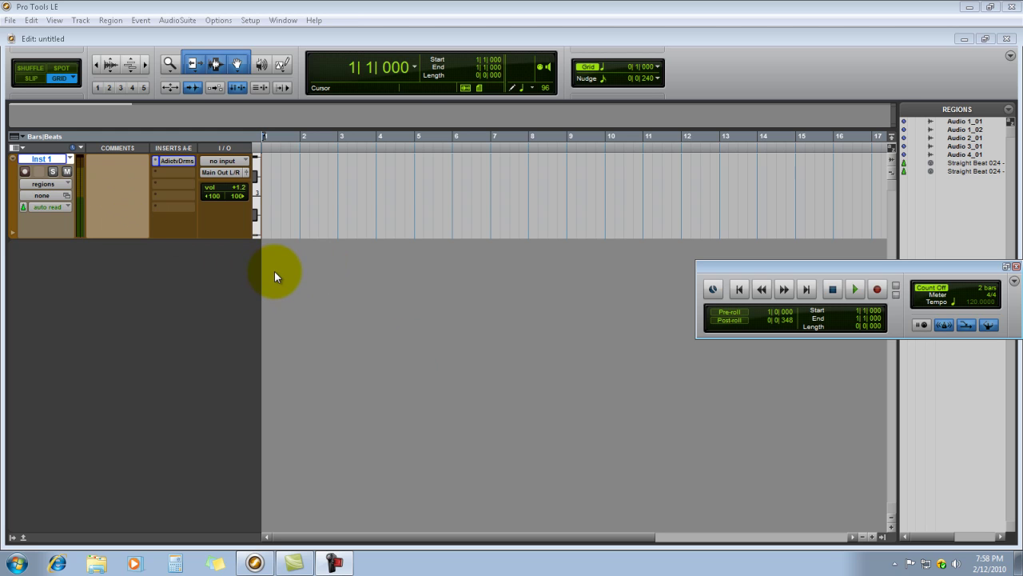
Open the Addictive Drums plug-in on the Inst 1 track and browse its kit preset categories without loading one.
click(177, 162)
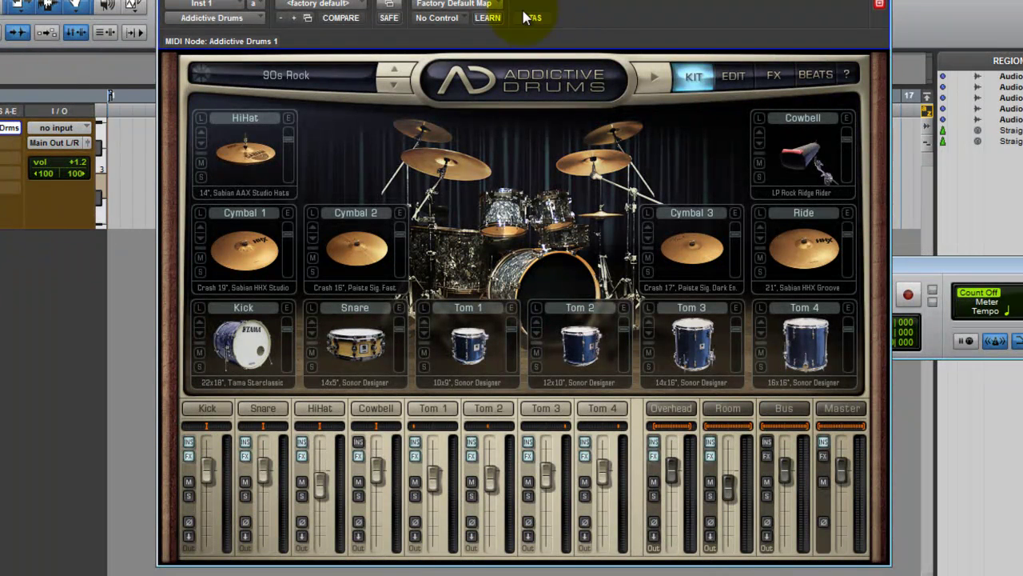
drag(502, 5, 461, 2)
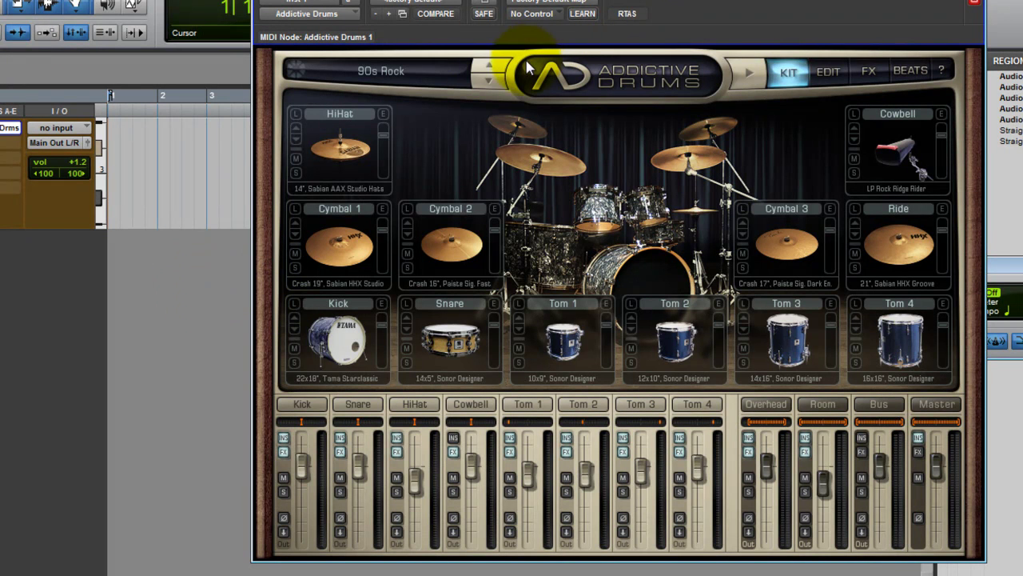
drag(542, 9, 423, 19)
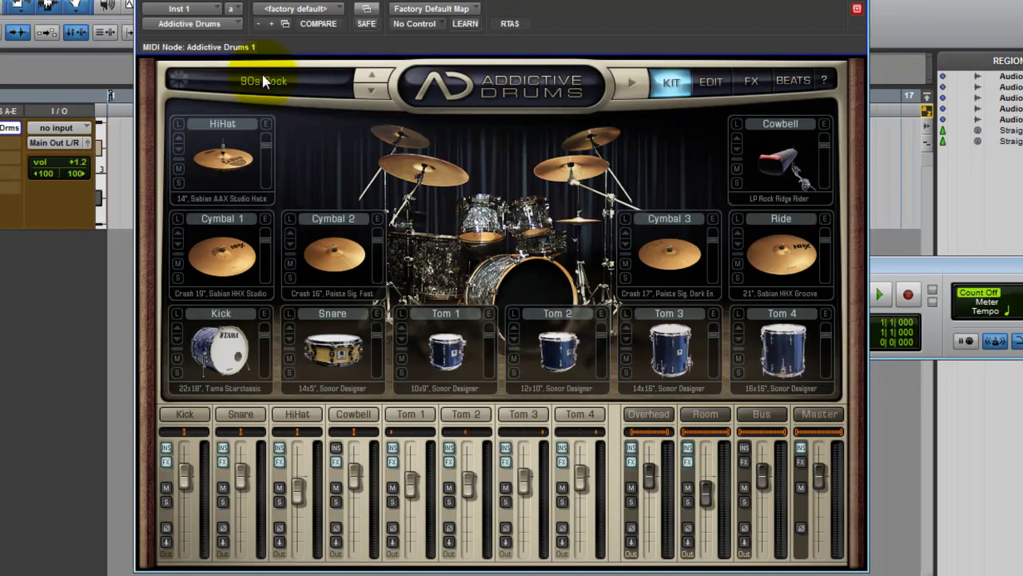
click(288, 83)
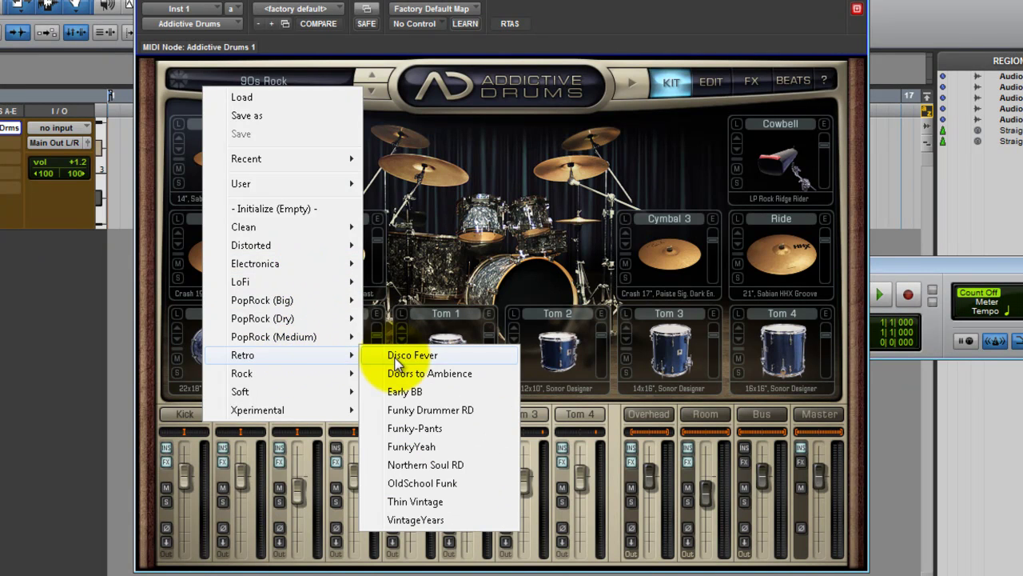
click(428, 161)
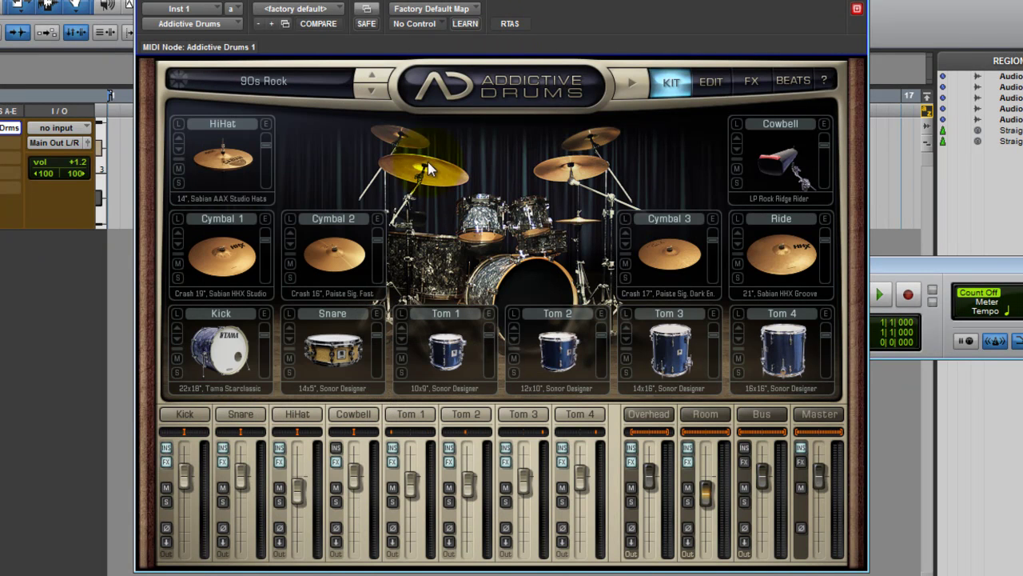
Audition individual pieces of the 90s Rock kit, including the kick, snare, toms and Cymbal 3.
click(229, 352)
click(336, 374)
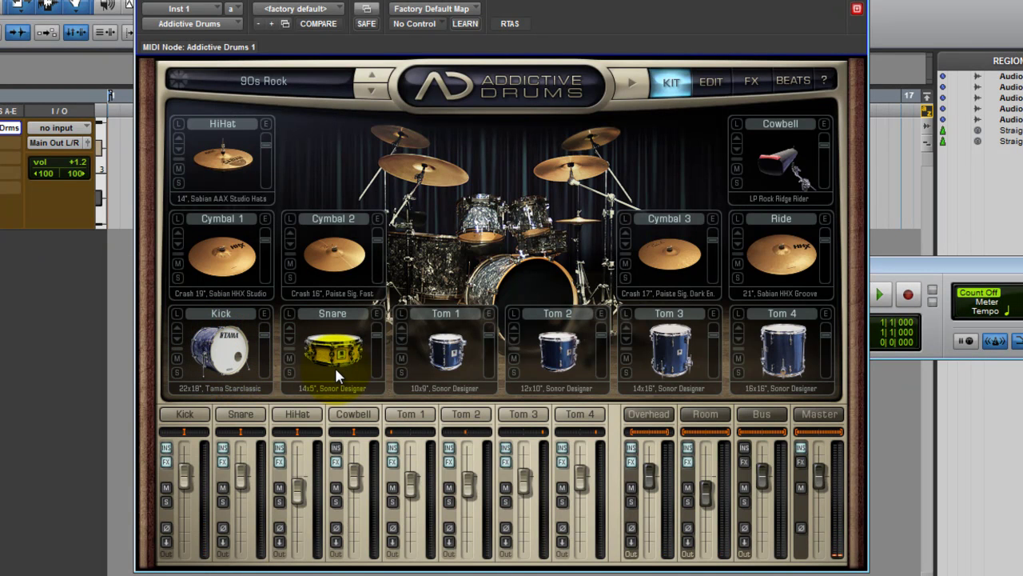
click(334, 365)
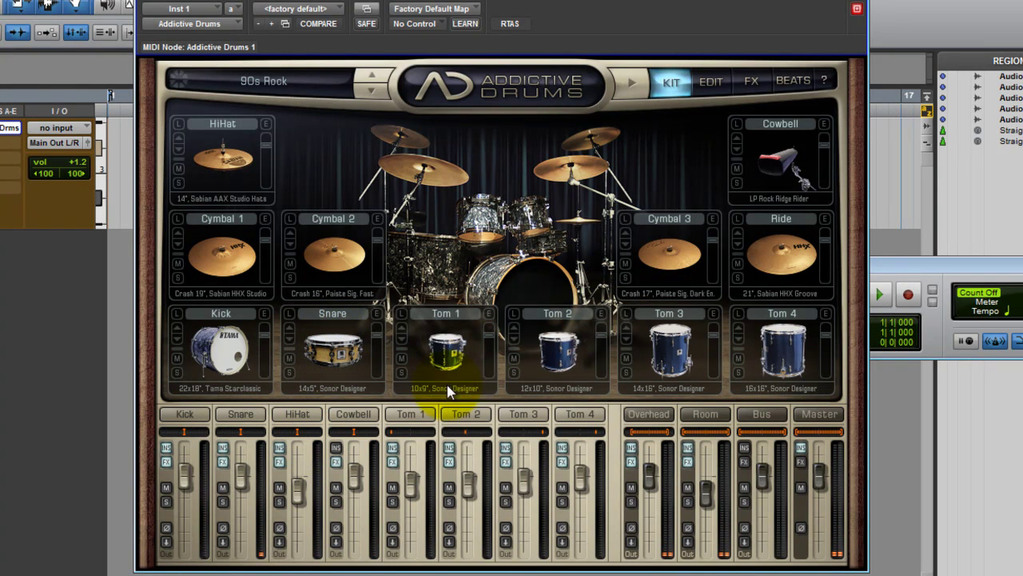
click(475, 369)
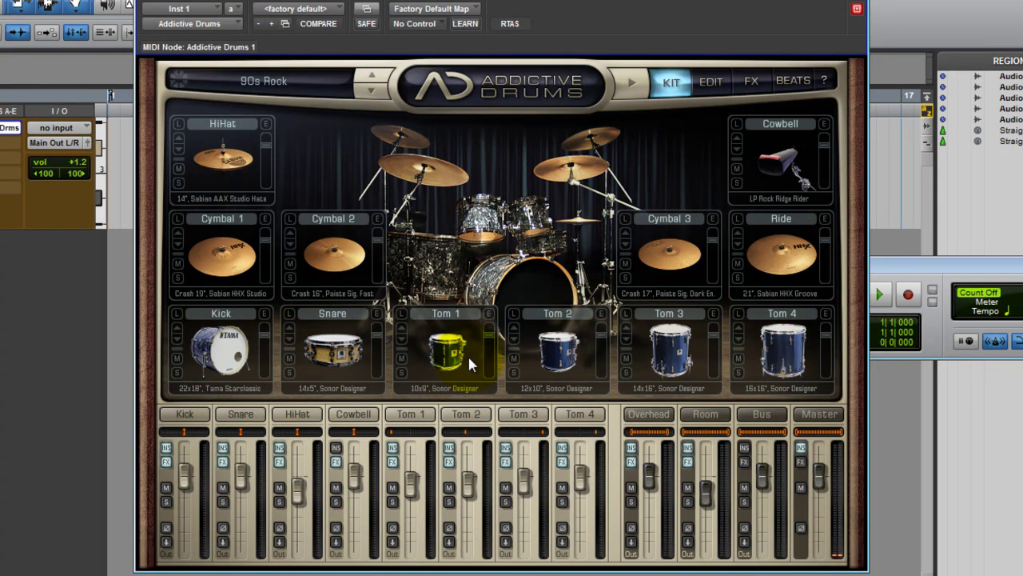
click(563, 344)
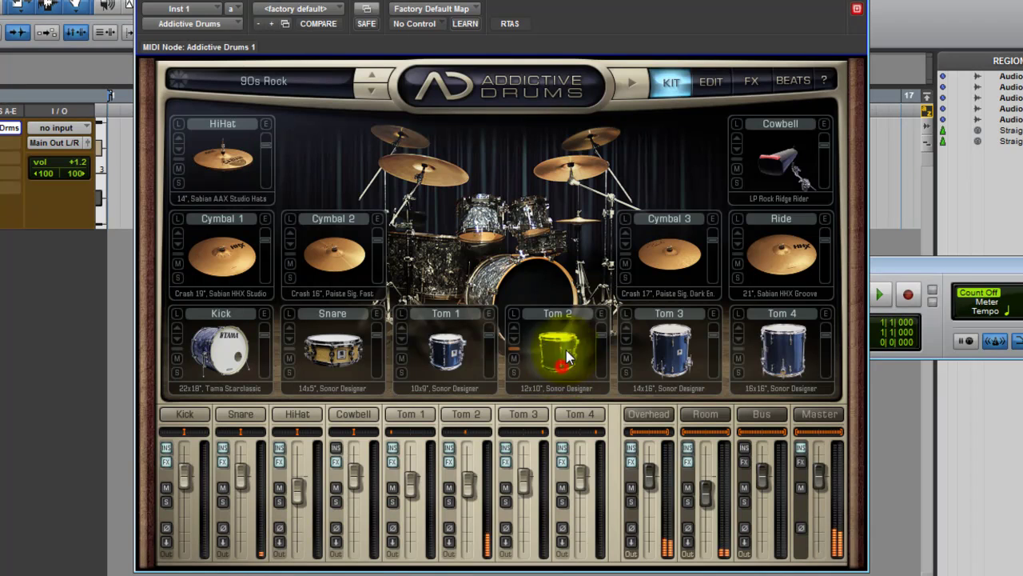
click(334, 369)
click(334, 370)
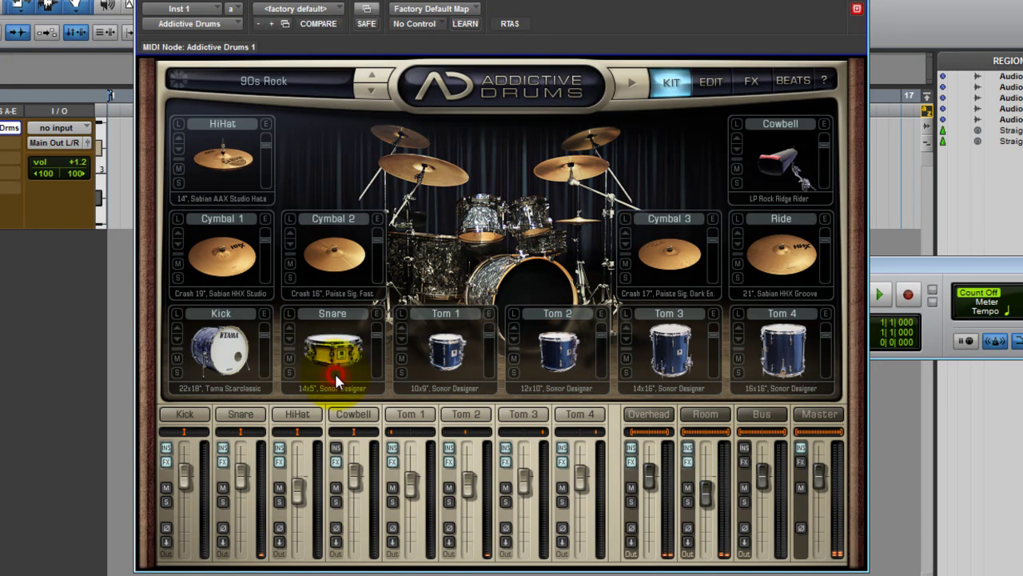
click(334, 371)
click(340, 352)
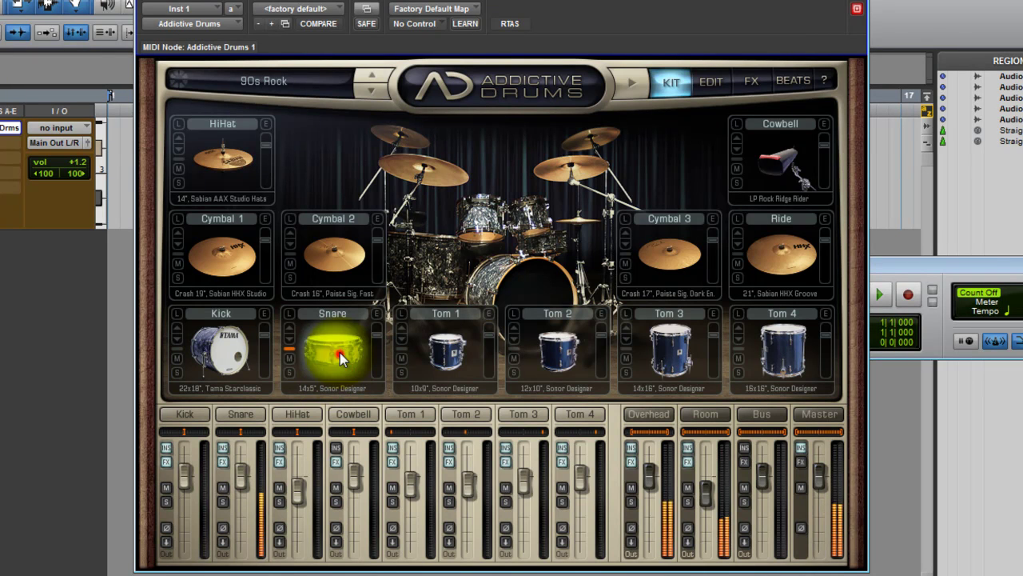
click(341, 344)
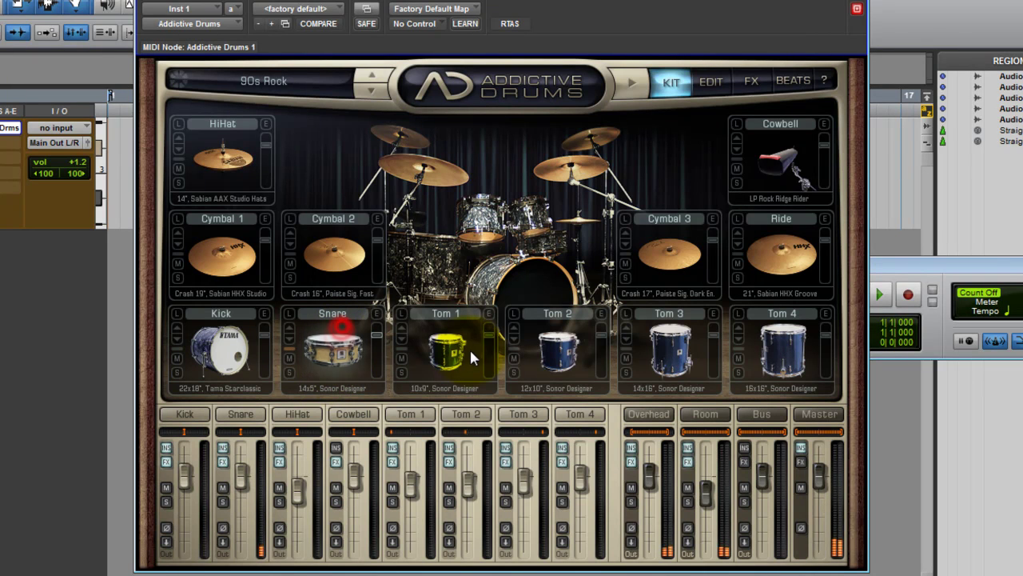
click(554, 366)
click(684, 354)
click(680, 364)
click(694, 281)
click(690, 241)
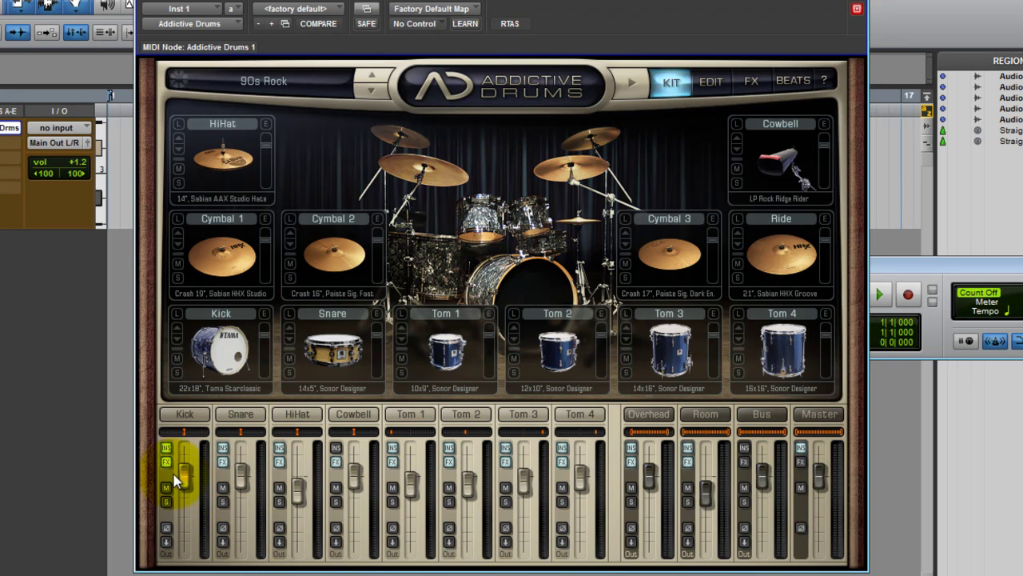
Try out the kick's mixer level, solo and output controls, and its beater/front mic balance on the edit page.
mouse_move(188, 474)
mouse_down()
mouse_move(183, 487)
mouse_move(179, 478)
mouse_up()
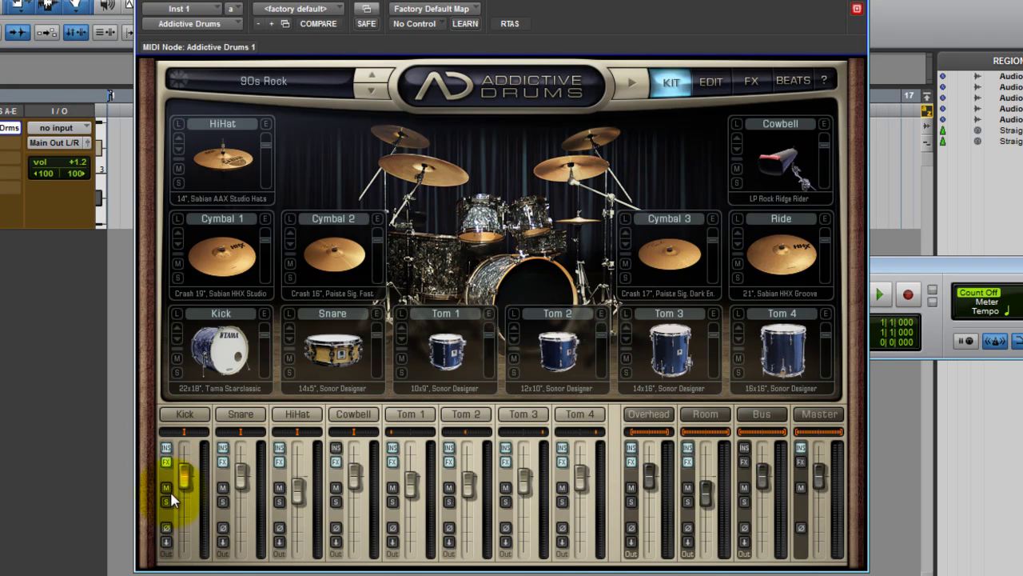
click(166, 501)
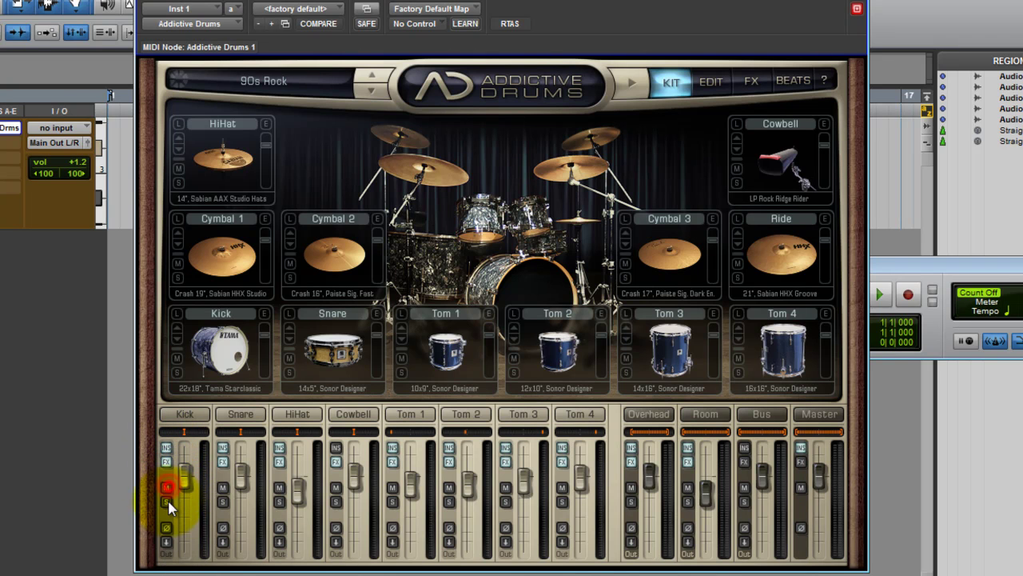
click(165, 542)
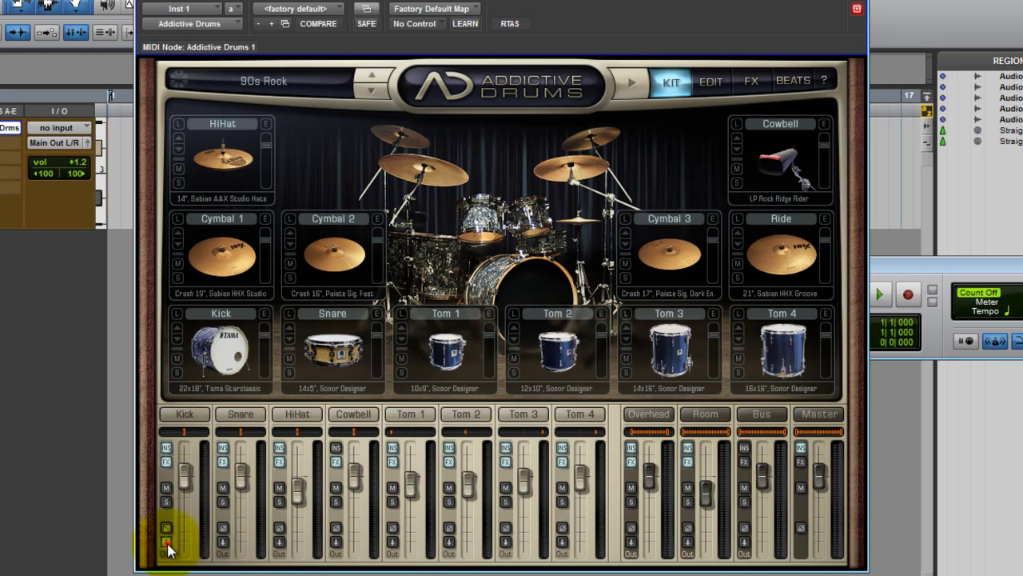
click(167, 545)
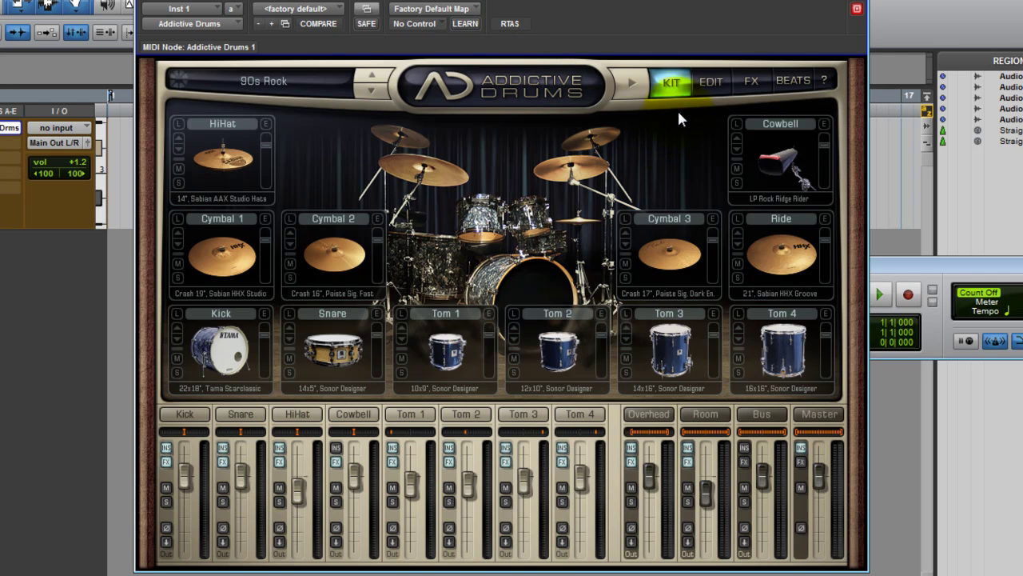
click(711, 82)
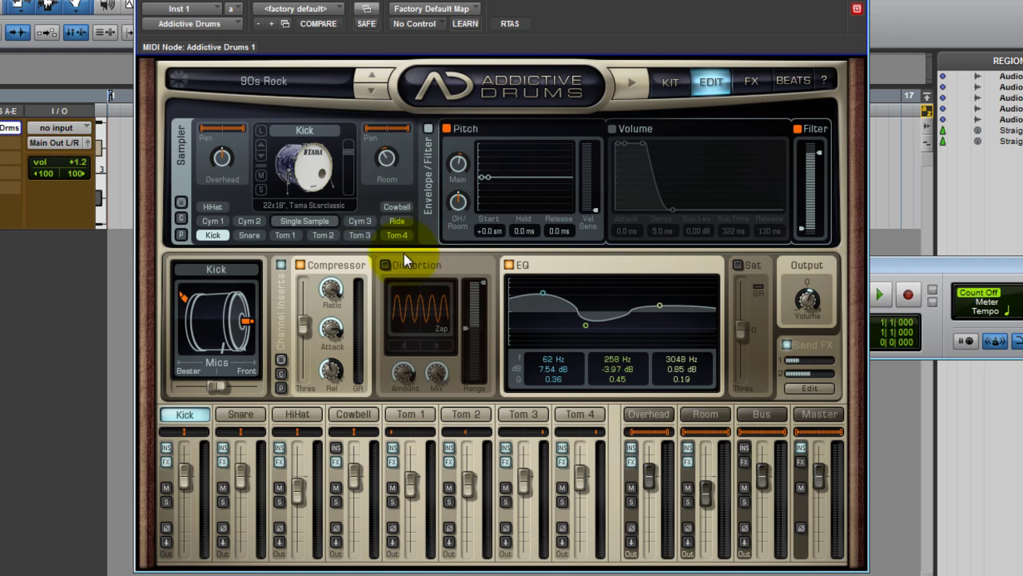
mouse_move(216, 387)
mouse_down()
mouse_move(191, 389)
mouse_move(242, 386)
mouse_move(214, 388)
mouse_move(220, 382)
mouse_up()
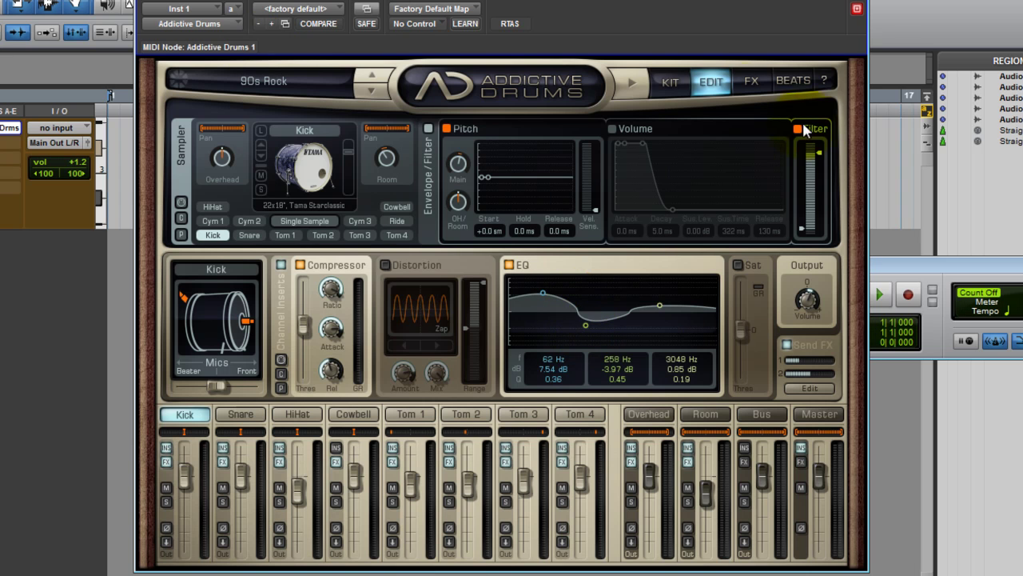
Change the Reverb 1 type to Hall in the plug-in's effects.
click(750, 81)
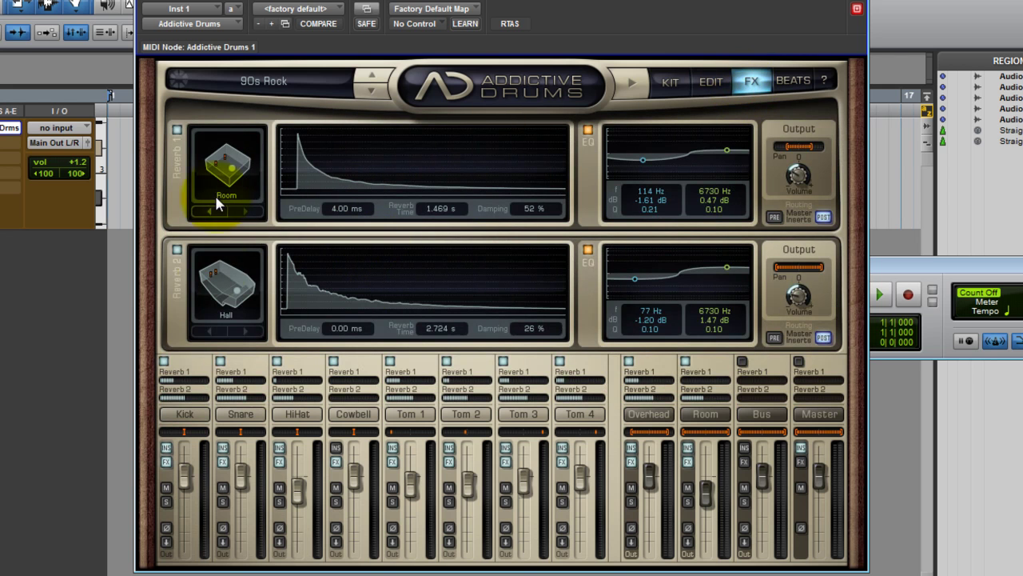
click(243, 212)
click(243, 211)
click(243, 211)
click(241, 212)
click(240, 212)
click(239, 212)
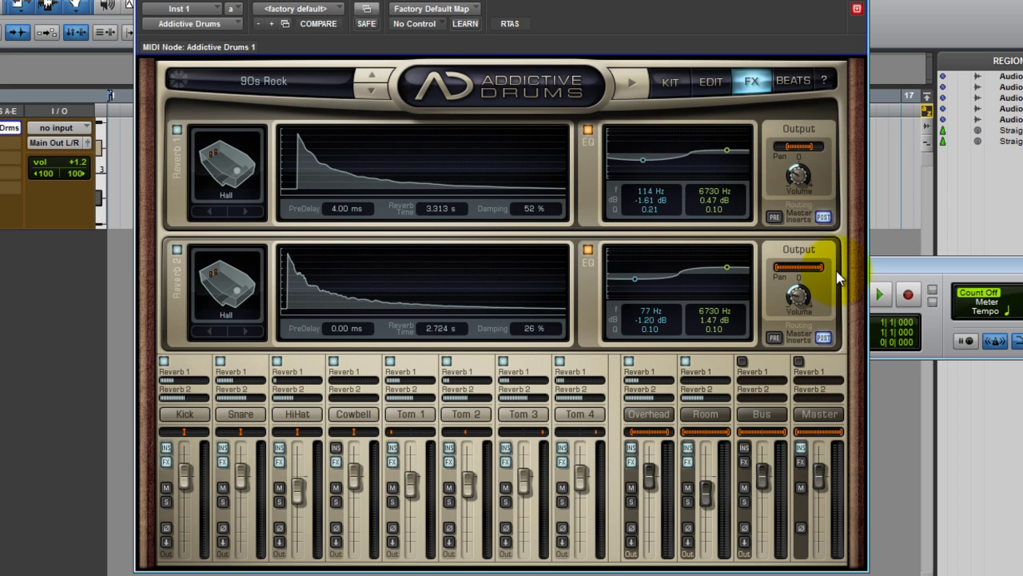
Browse the beats library to the PopRock straight beats and audition Straight Beat 029 - 8th HH Special 1.
click(796, 81)
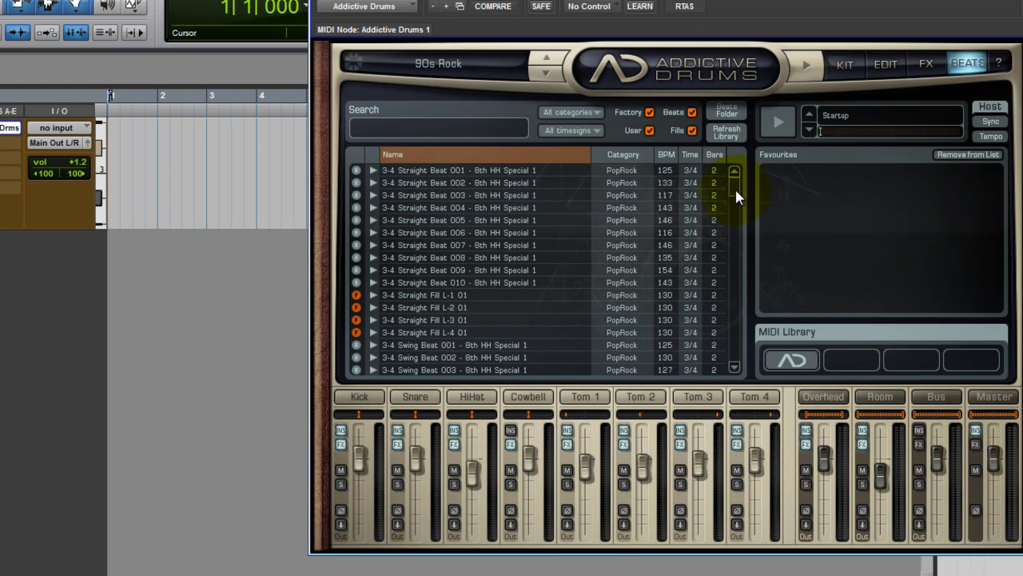
drag(736, 196, 739, 306)
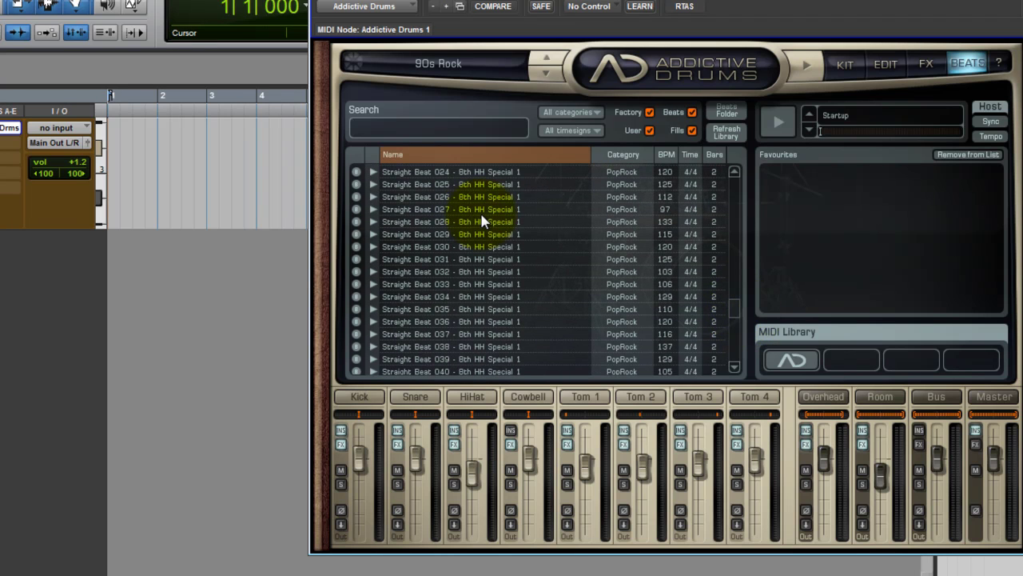
click(437, 223)
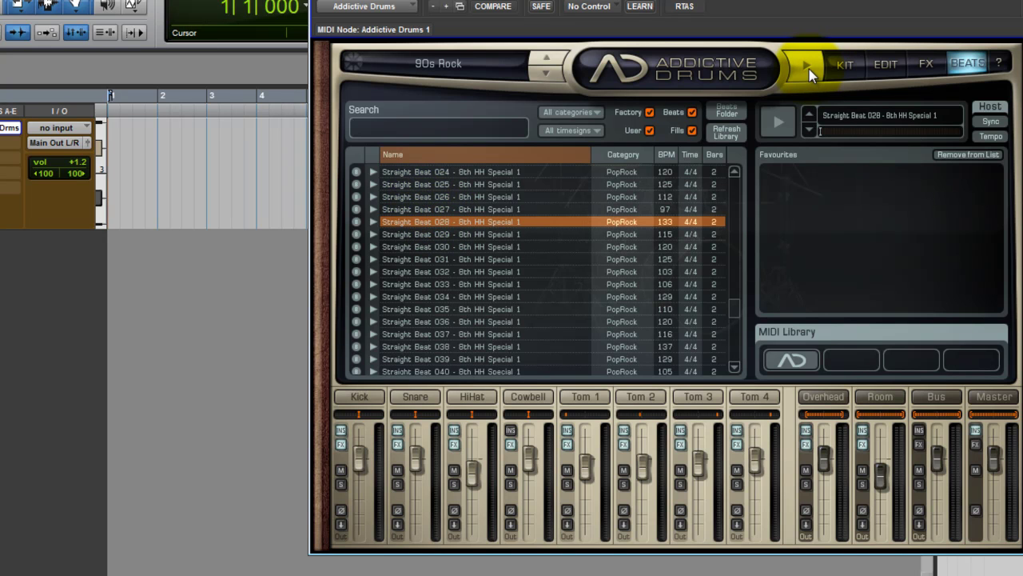
click(395, 234)
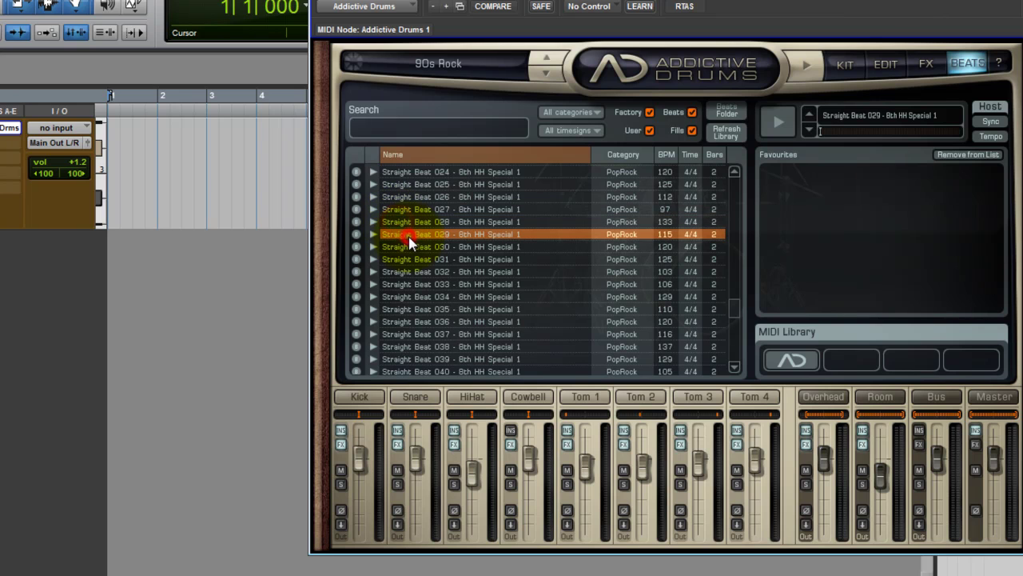
click(804, 71)
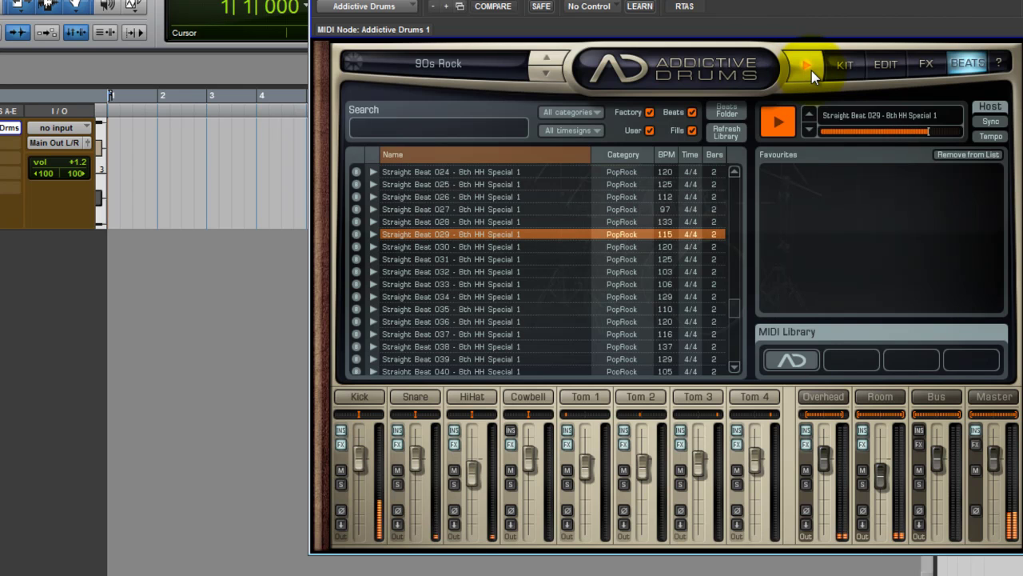
click(806, 70)
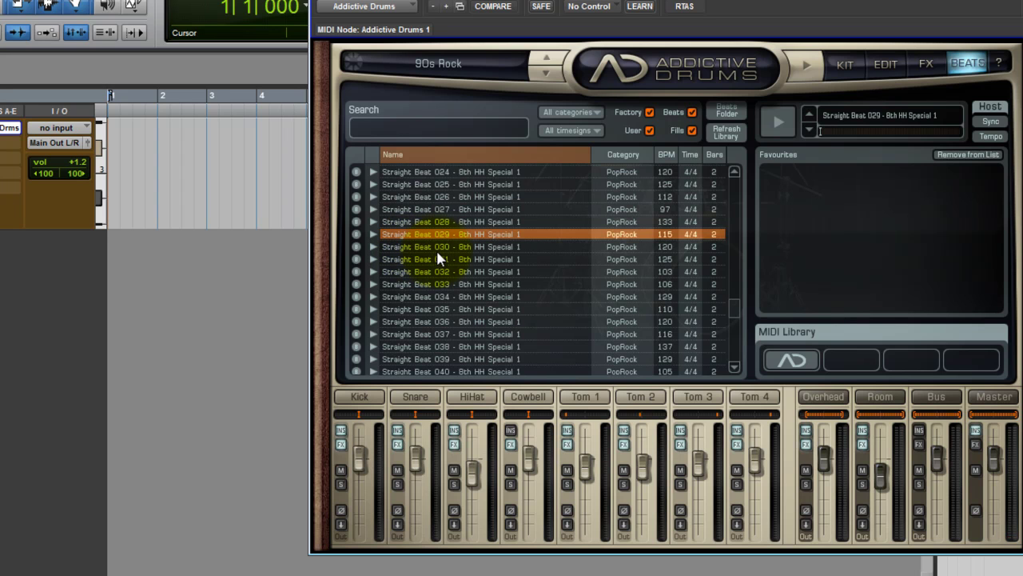
Audition Straight Beats 030, 031 and 032 from the library, and stop playback with Straight Beat 032 selected.
click(782, 119)
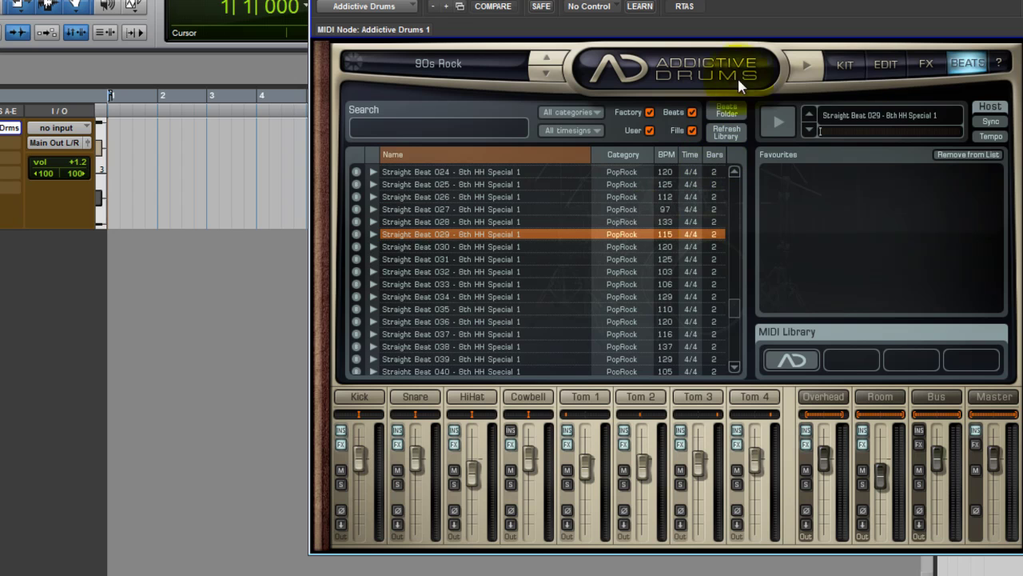
click(813, 62)
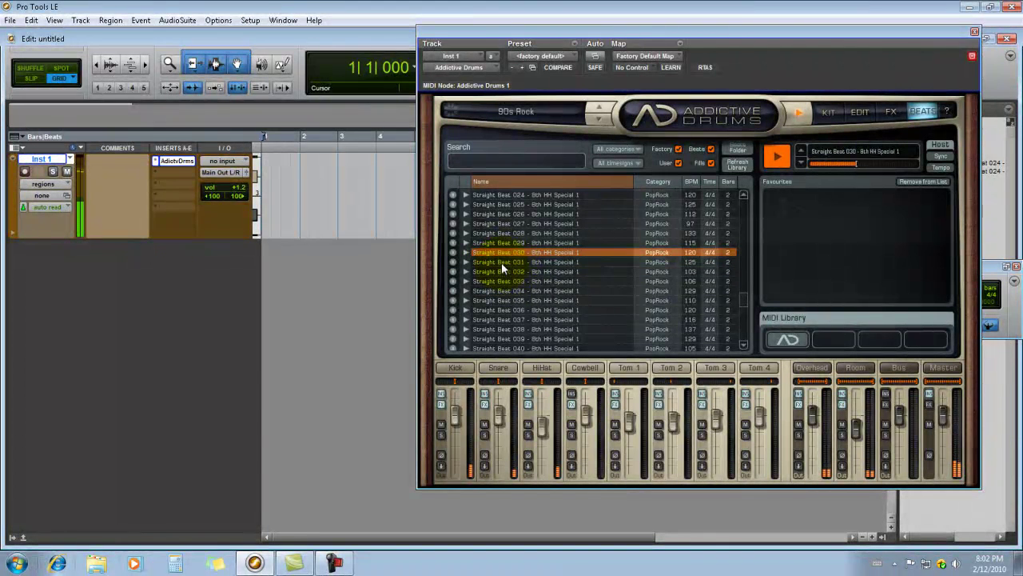
click(500, 260)
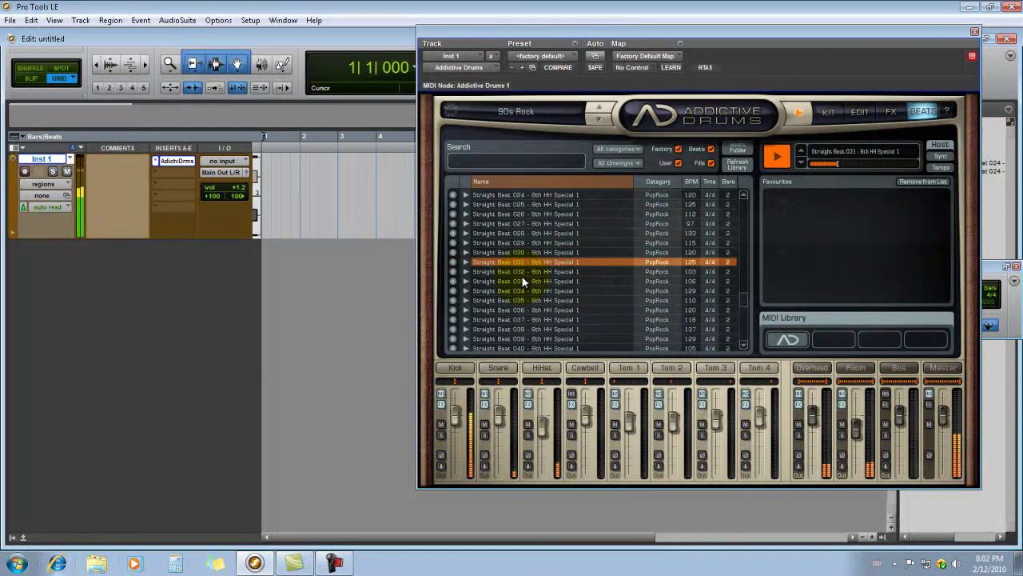
click(517, 270)
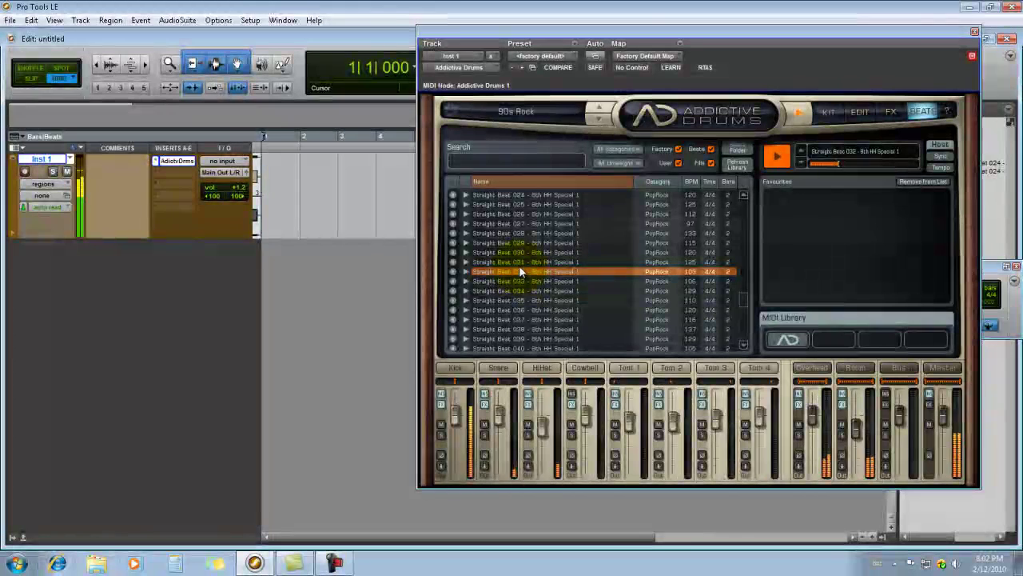
click(796, 117)
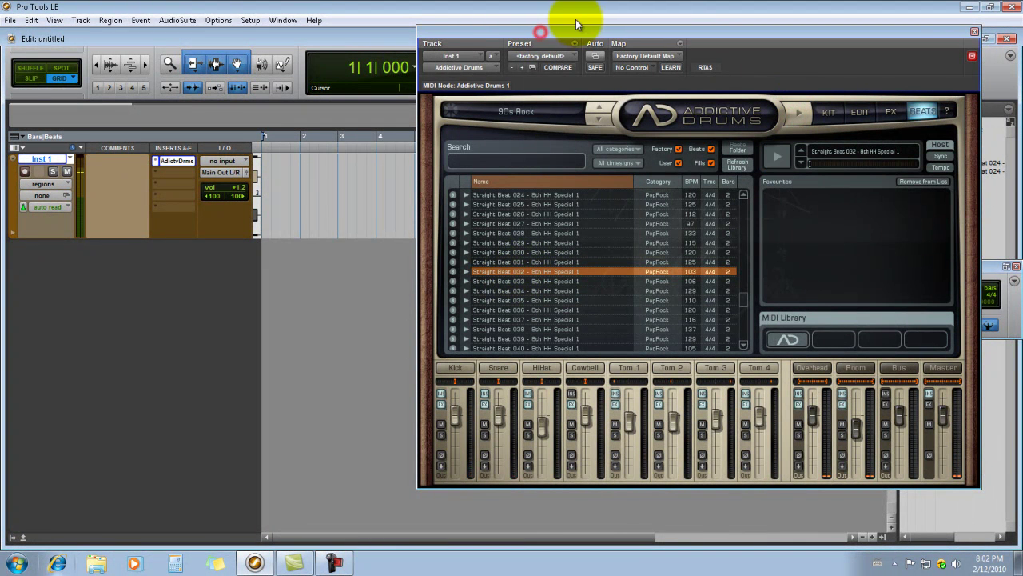
Place Straight Beat 032 - 8th HH Special 1 on the Inst 1 track at bar 1, keeping the plug-in window clear of it.
drag(576, 24, 612, 11)
drag(516, 257, 366, 191)
drag(260, 161, 259, 161)
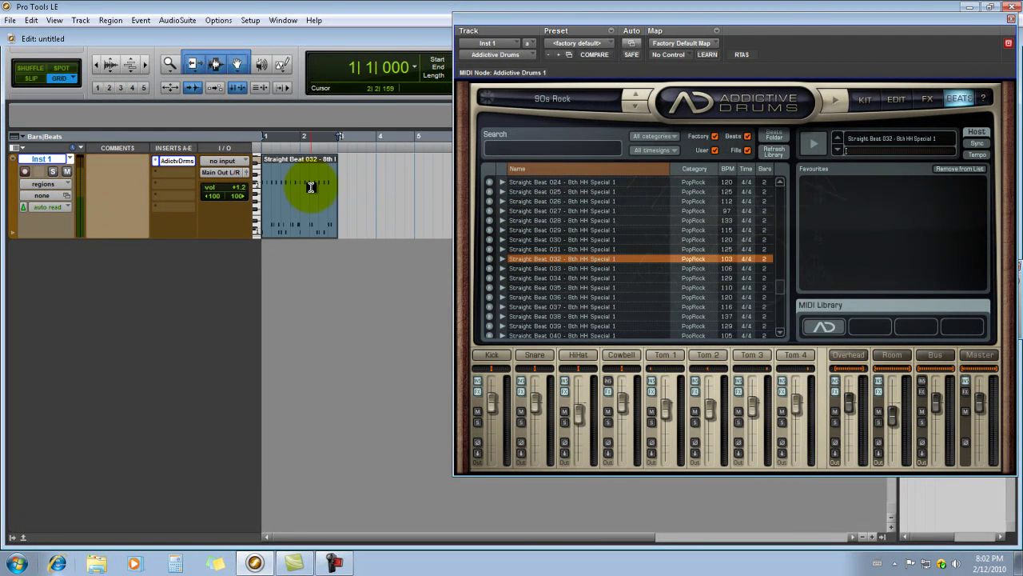
click(788, 18)
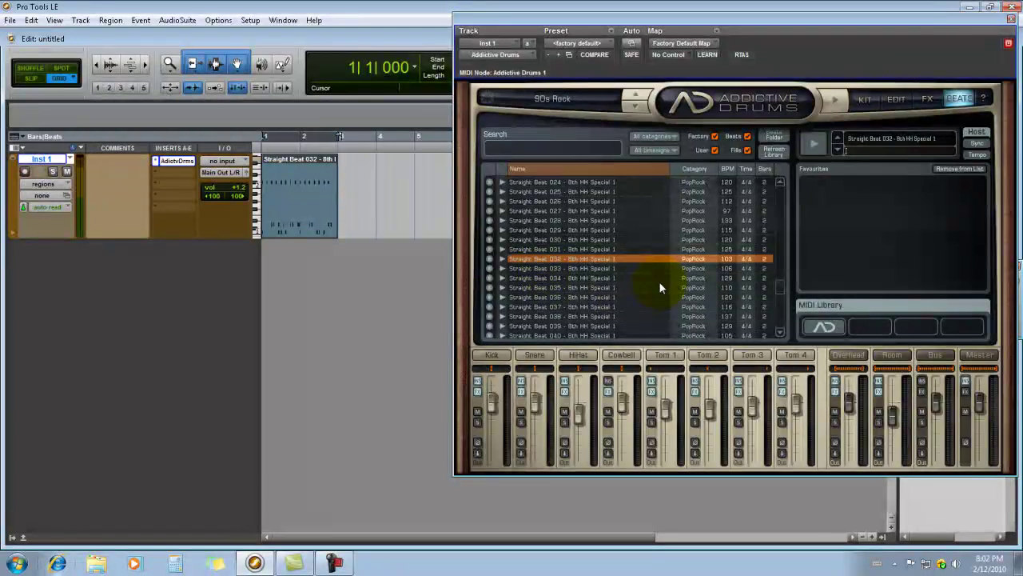
drag(623, 17, 494, 278)
drag(558, 281, 696, 100)
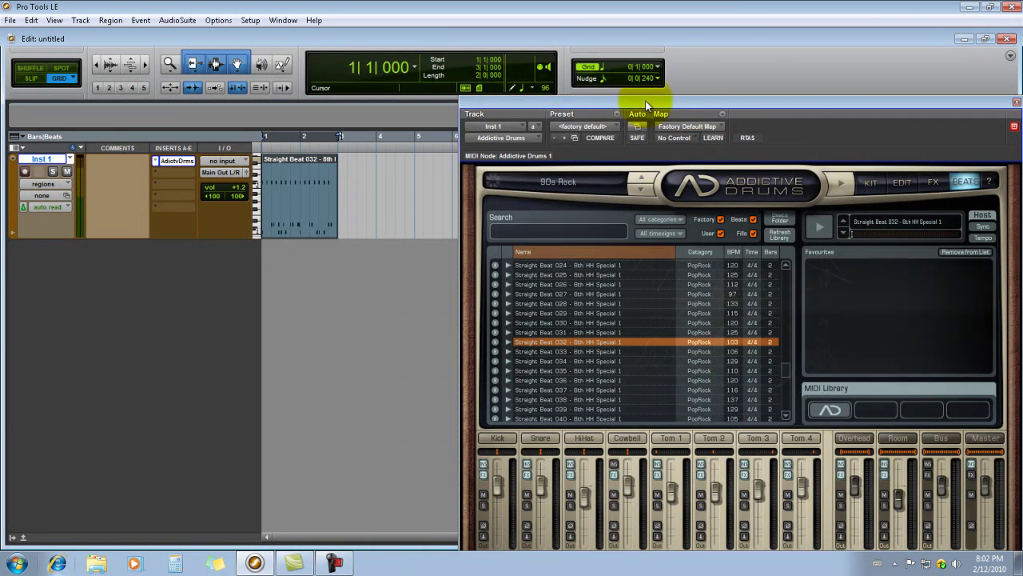
Close the Addictive Drums window, select the Straight Beat 032 region on Inst 1 and audition it.
drag(818, 99, 624, 33)
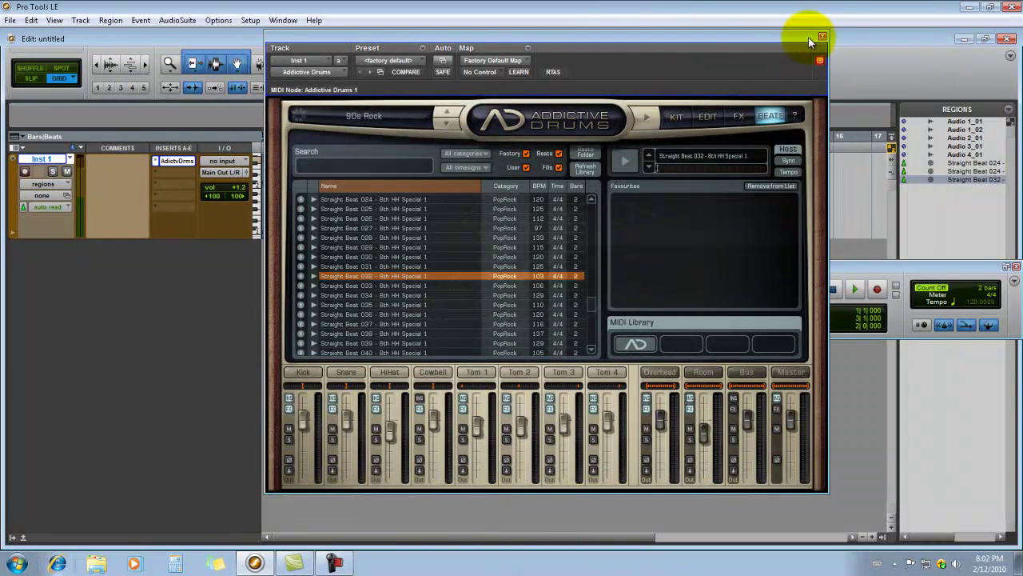
click(822, 38)
click(308, 203)
click(312, 201)
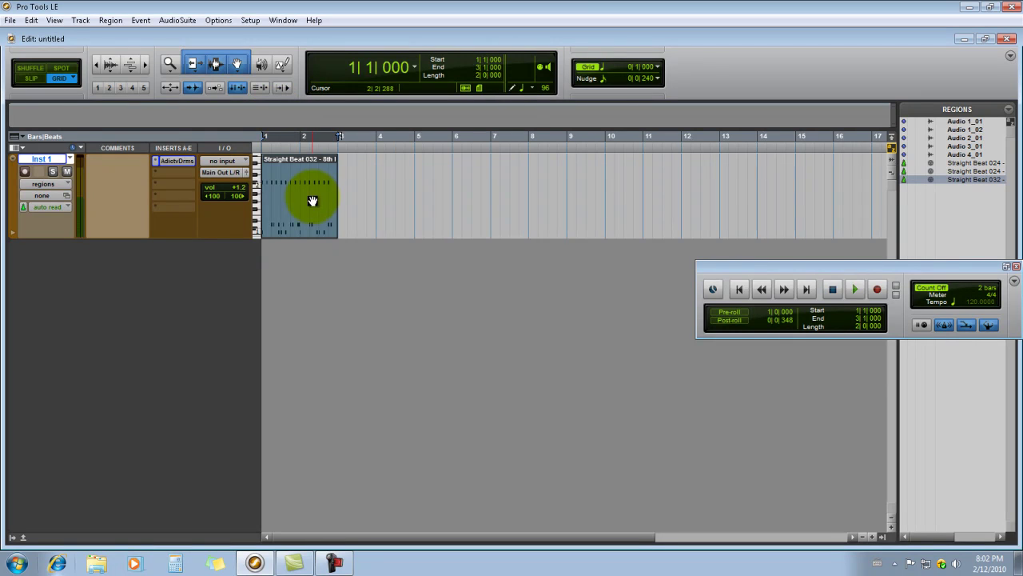
key(space)
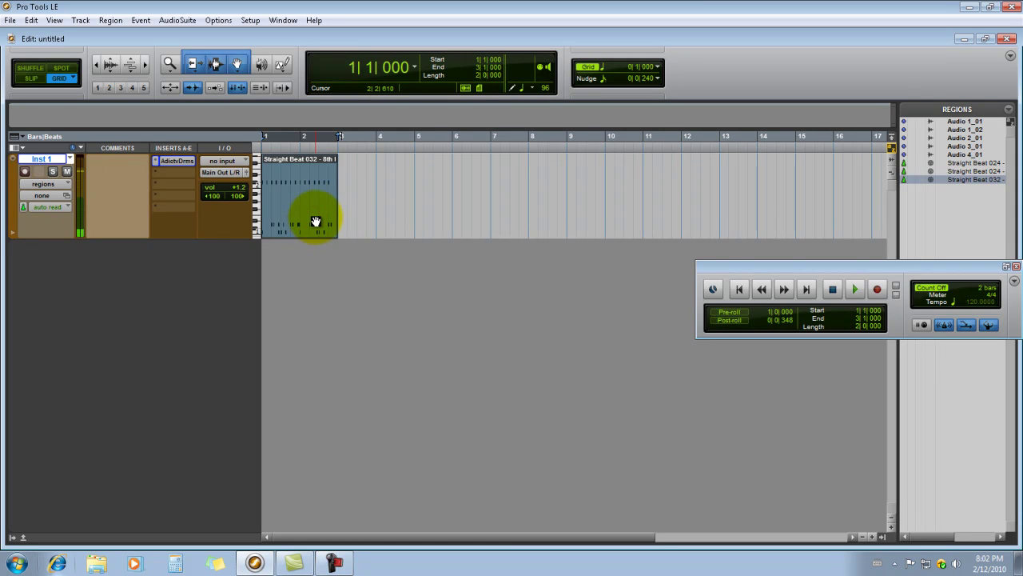
Duplicate the Straight Beat 032 region seven times so it runs to bar 17, audition the result and return to the session start.
key(ctrl+d)
key(ctrl+d)
key(ctrl+d)
key(ctrl+d)
key(ctrl+d)
key(ctrl+d)
key(ctrl+d)
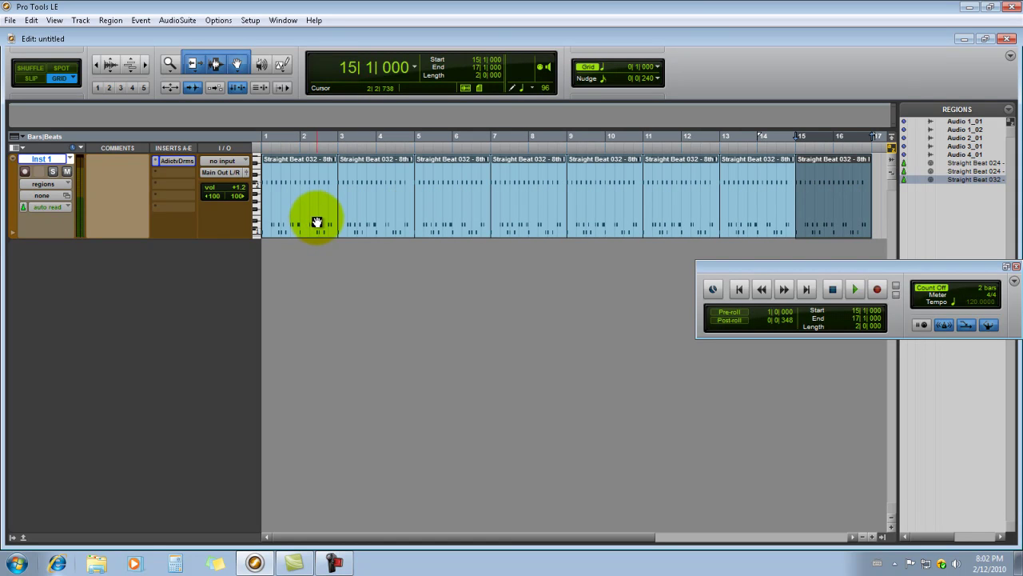
key(space)
key(space)
key(Return)
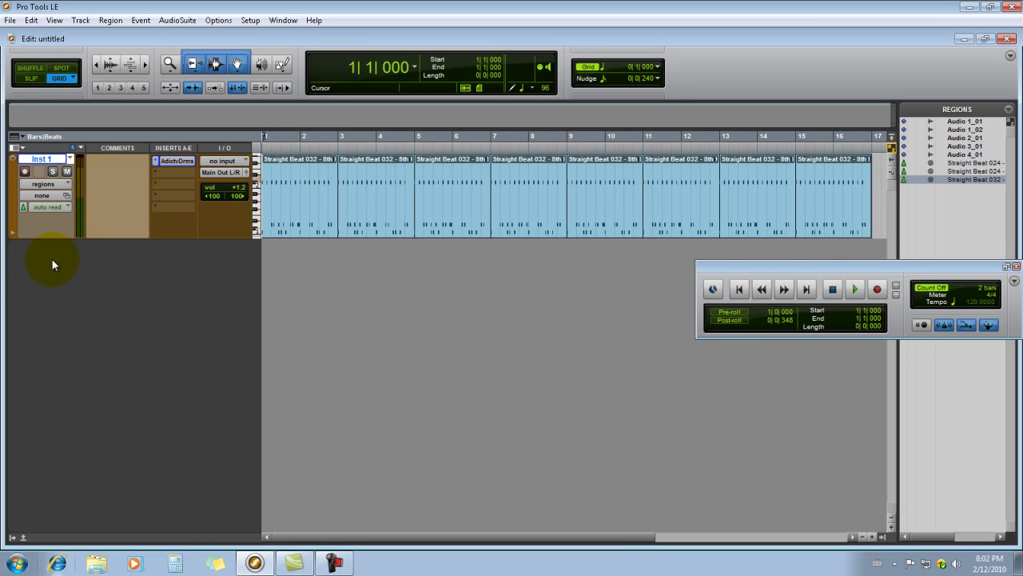
Create 5 new mono audio tracks in Samples and set Audio 1's input to the Addictive Drums plug-in output AD Kick.
key(ctrl+shift+n)
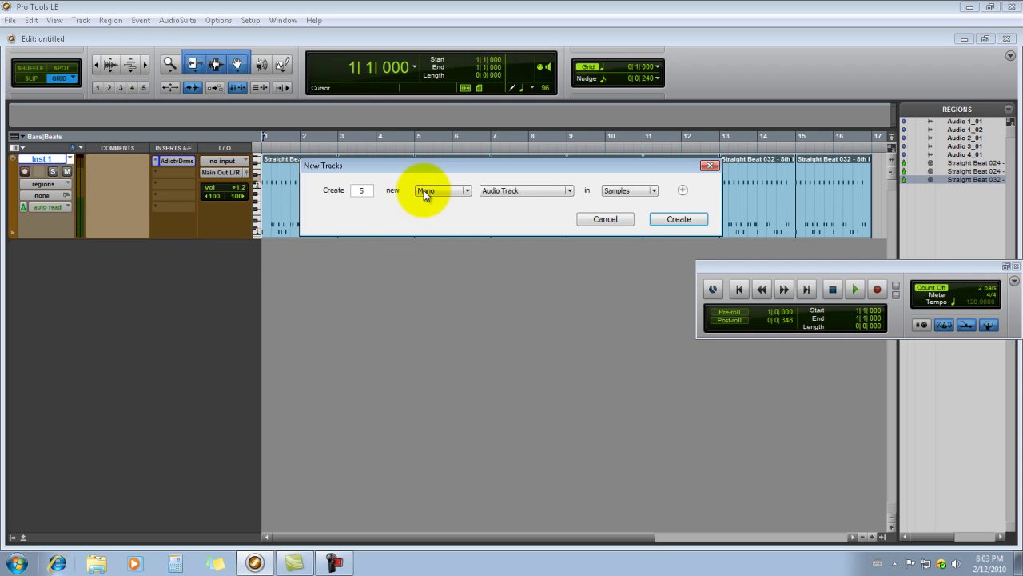
click(678, 220)
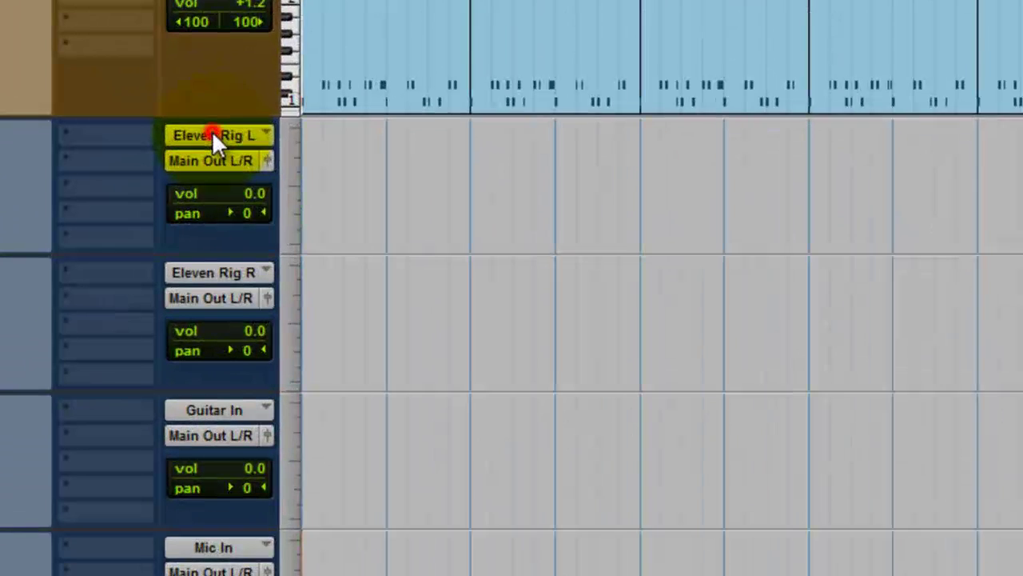
click(222, 231)
mouse_move(276, 232)
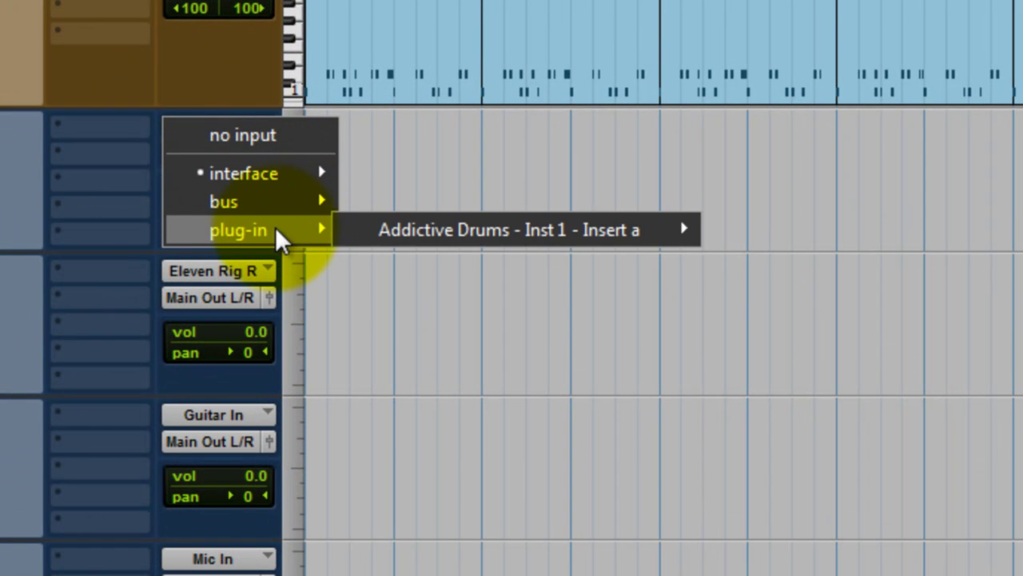
mouse_move(419, 236)
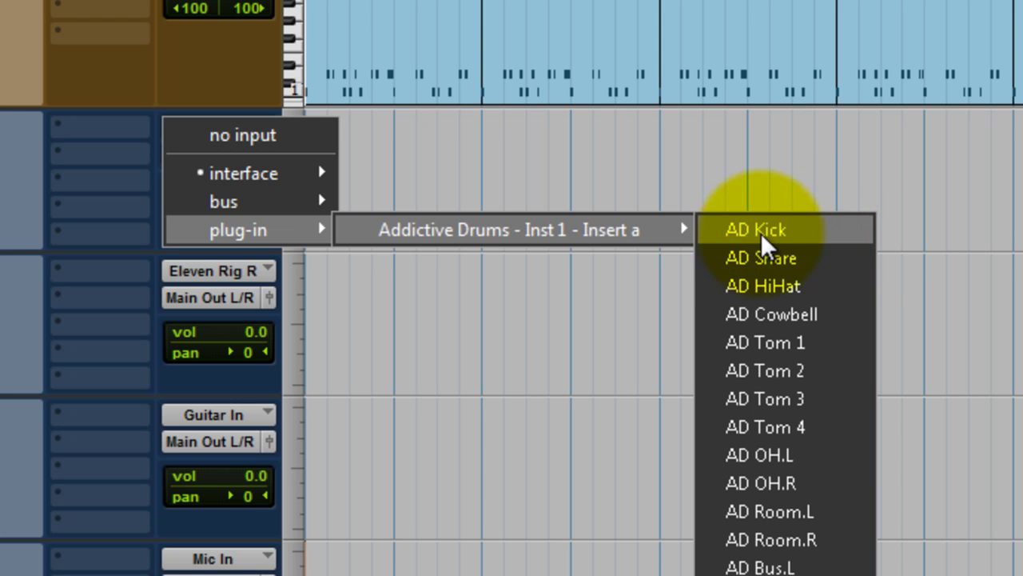
click(828, 234)
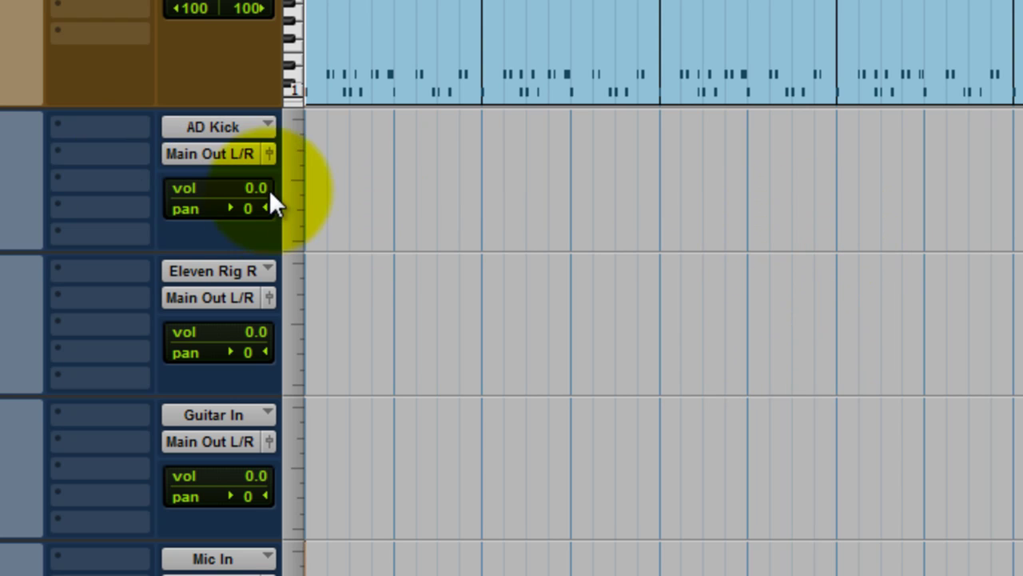
Route the Addictive Drums outputs AD Snare to Audio 2's input and AD HiHat to Audio 3's input.
click(216, 267)
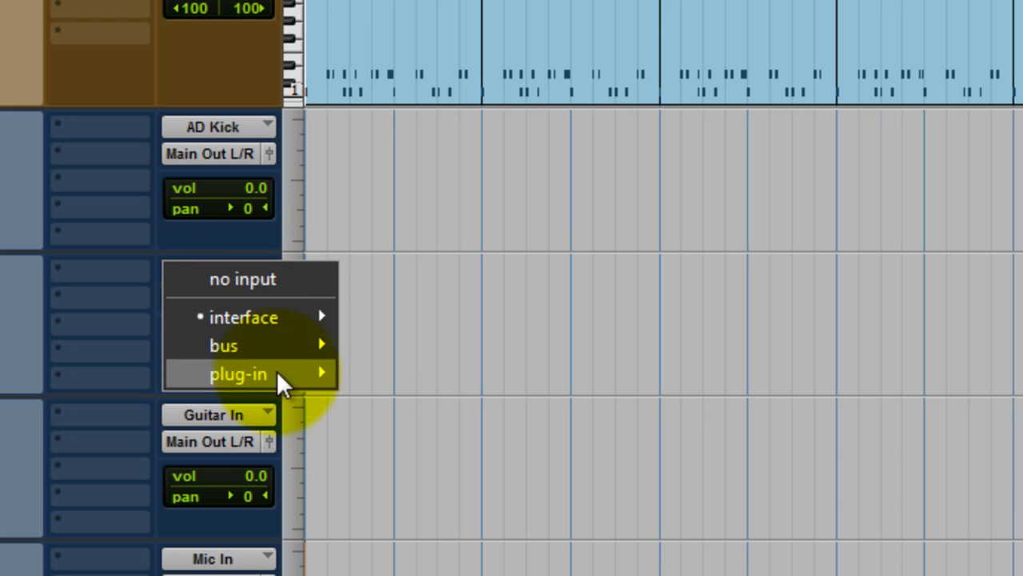
mouse_move(284, 375)
mouse_move(532, 388)
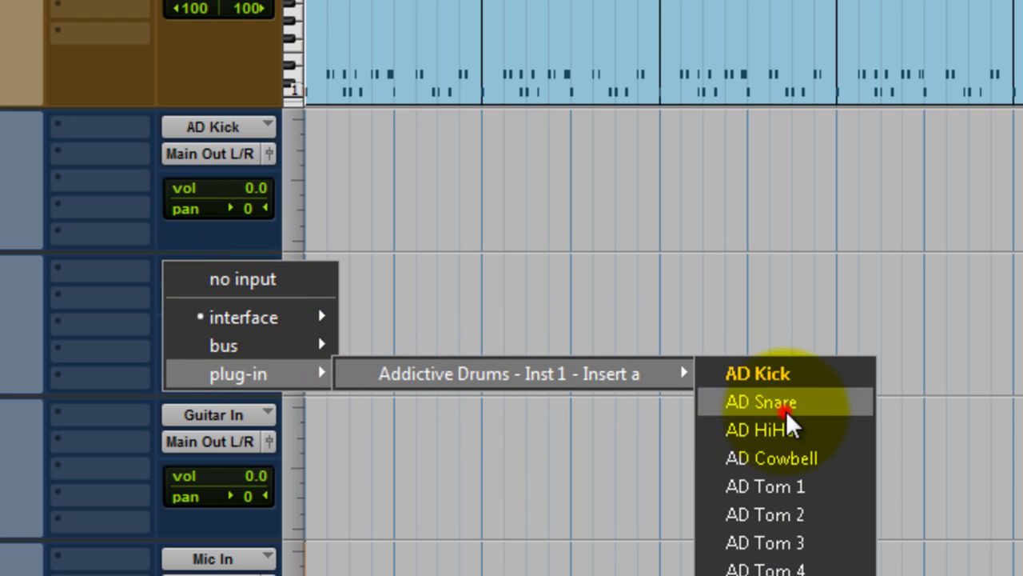
click(789, 402)
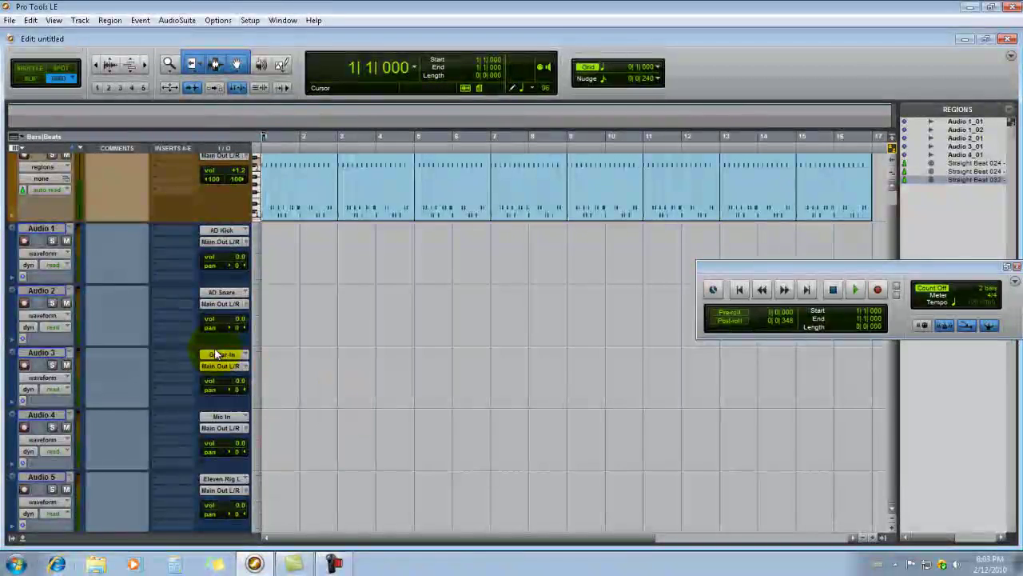
click(227, 362)
mouse_move(261, 398)
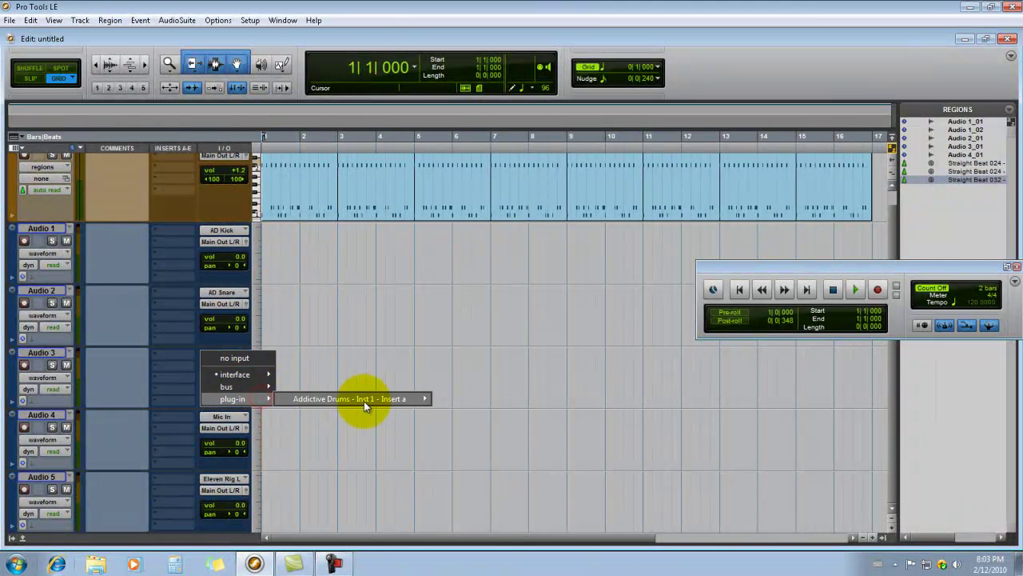
mouse_move(364, 400)
click(474, 423)
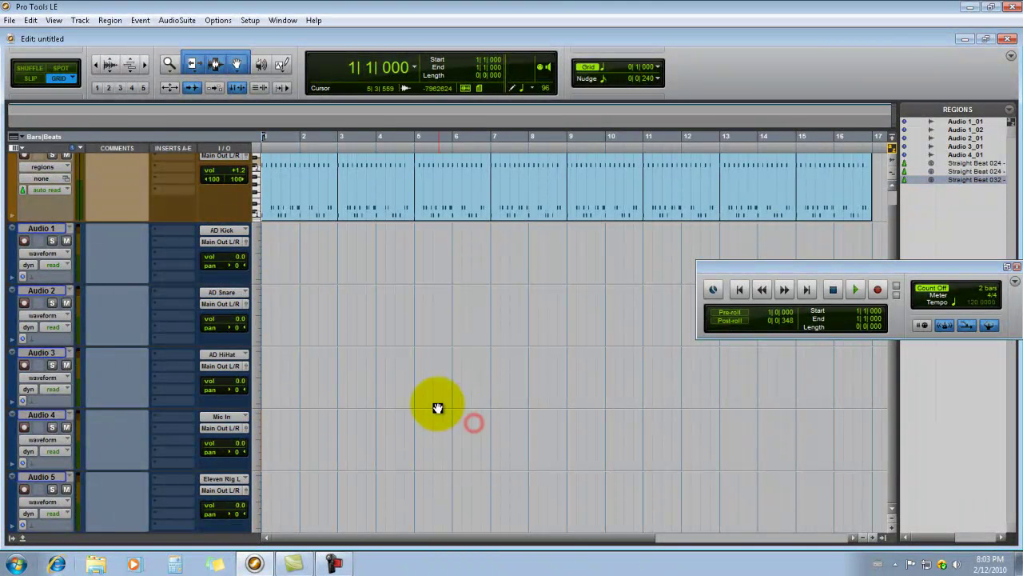
Set Audio 4's input to AD Cowbell and Audio 5's input to AD Tom 1 from the Addictive Drums plug-in.
click(228, 418)
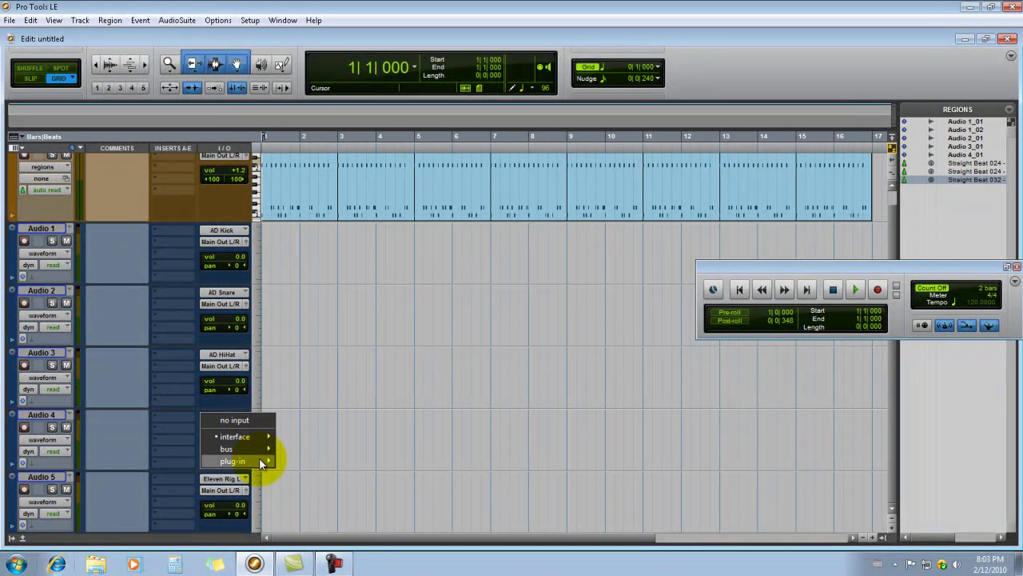
mouse_move(261, 460)
mouse_move(409, 465)
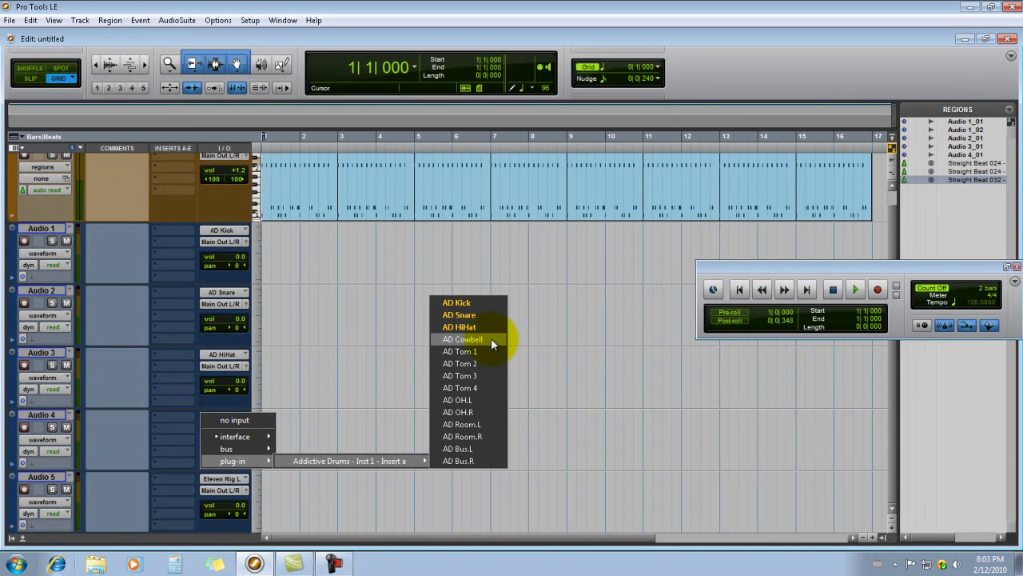
click(491, 339)
click(223, 478)
click(226, 478)
mouse_move(261, 497)
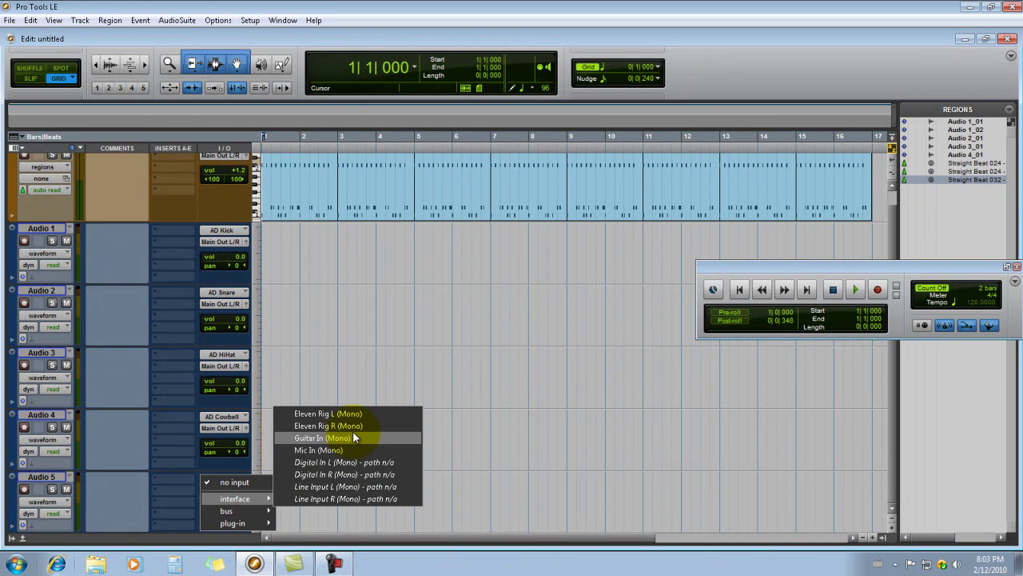
mouse_move(255, 523)
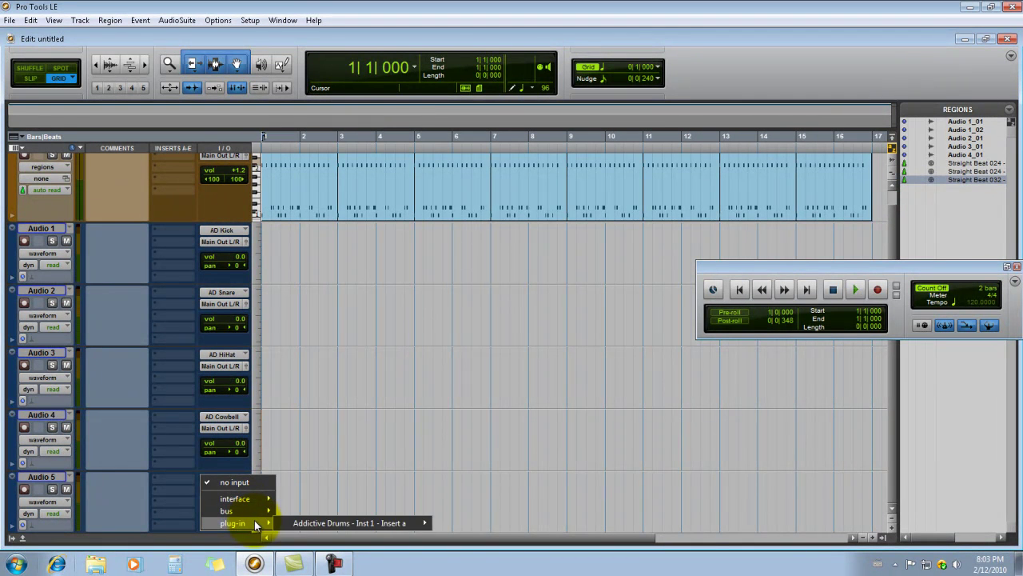
mouse_move(404, 522)
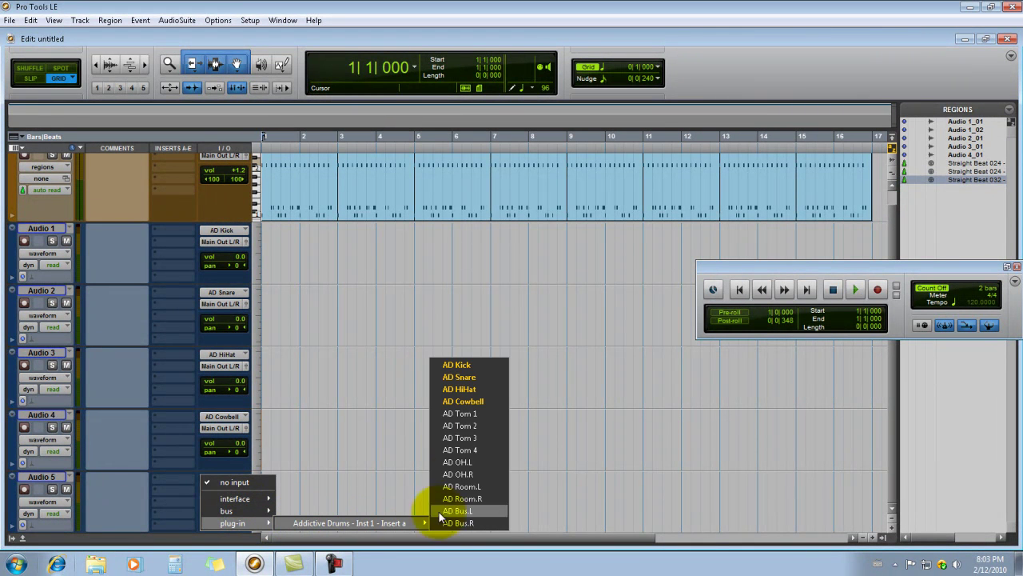
click(471, 415)
Record-enable the tracks Audio 1 through Audio 5.
scroll(304, 272, up, 1)
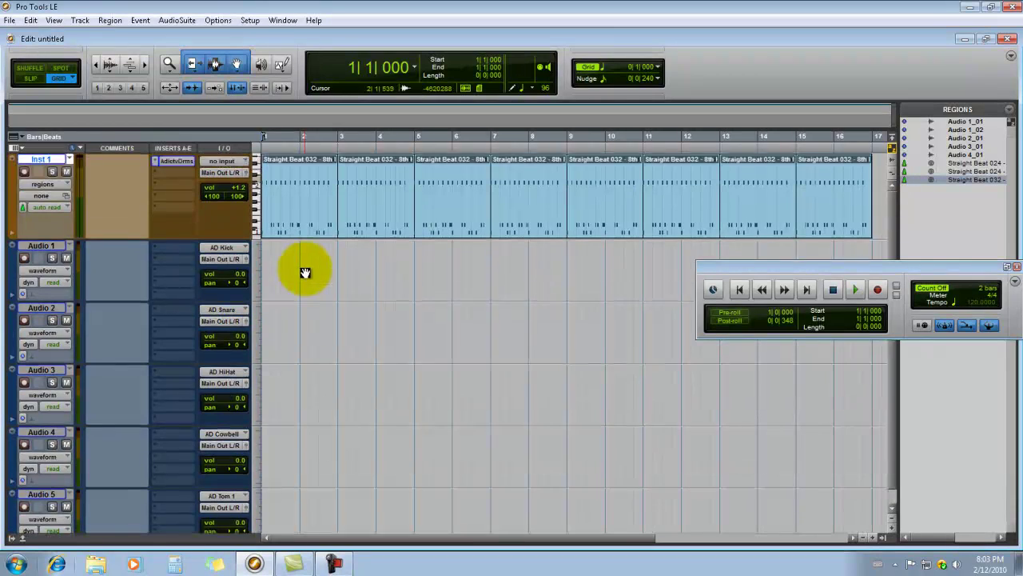
click(24, 257)
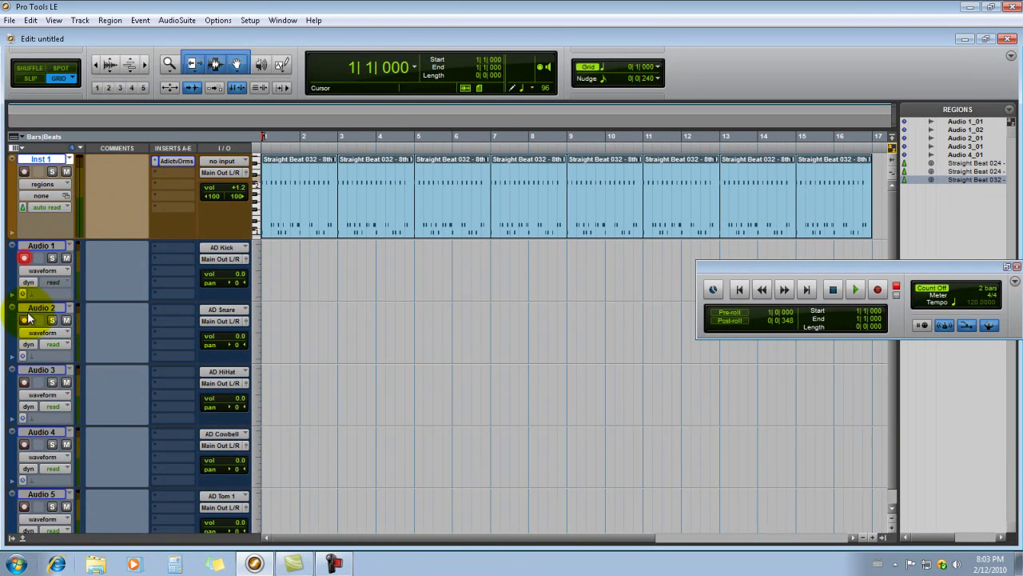
click(24, 319)
click(24, 382)
click(24, 443)
click(24, 506)
scroll(108, 422, down, 1)
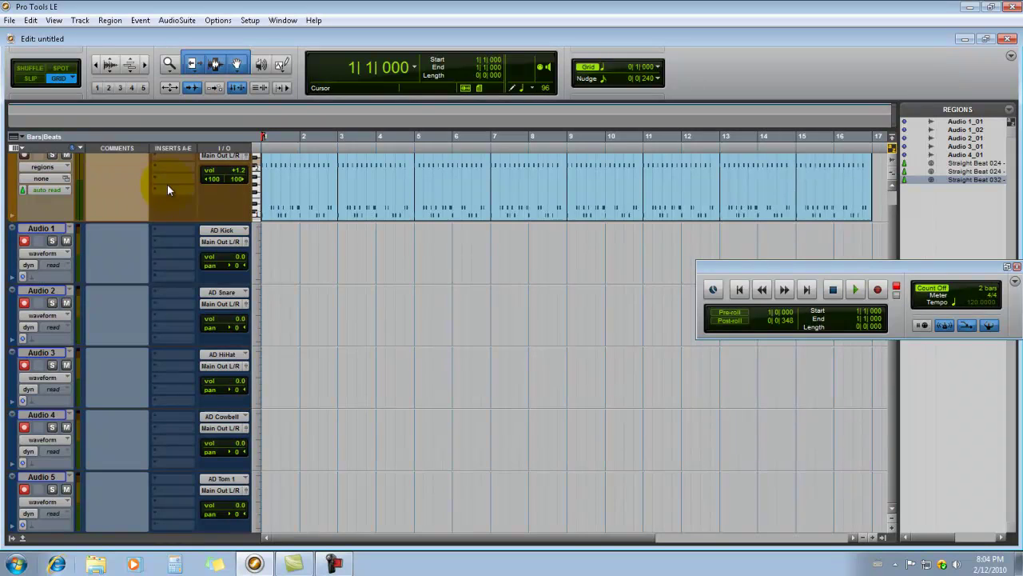
scroll(240, 285, up, 1)
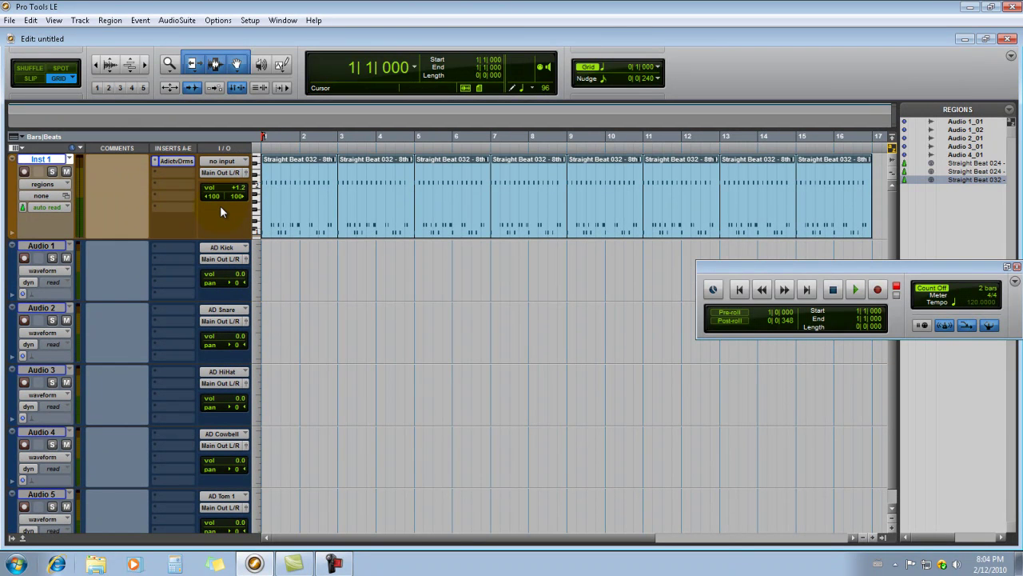
Reopen Addictive Drums on its kit page and enable the separate outputs for Kick, Snare, HiHat, Cowbell and Tom 1.
click(175, 160)
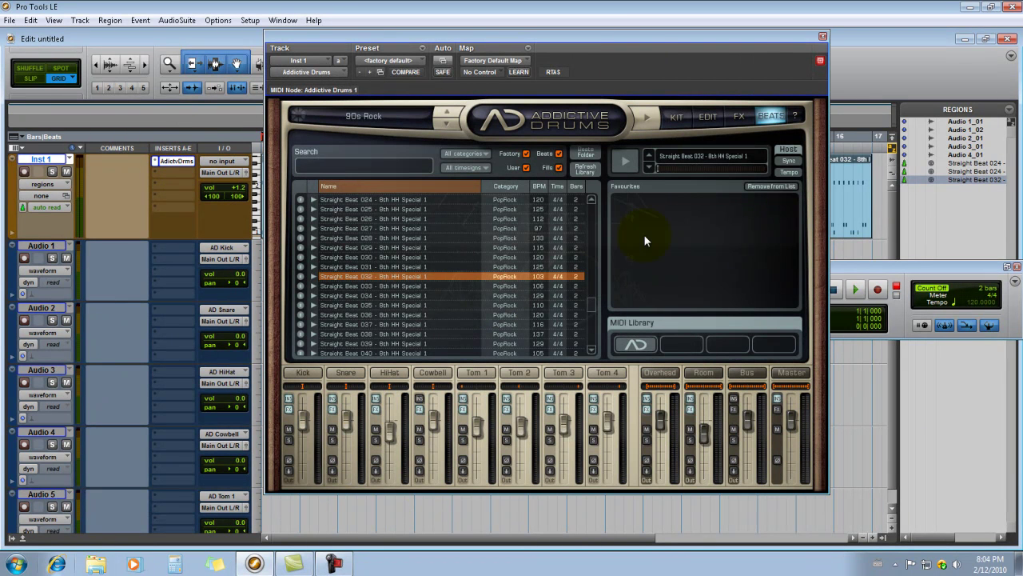
click(674, 116)
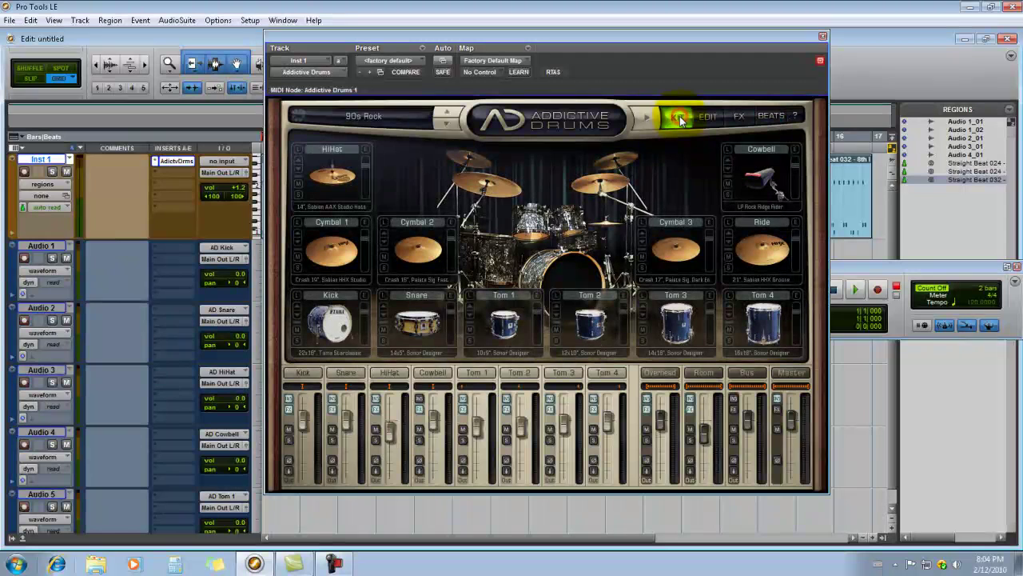
drag(558, 34, 616, 5)
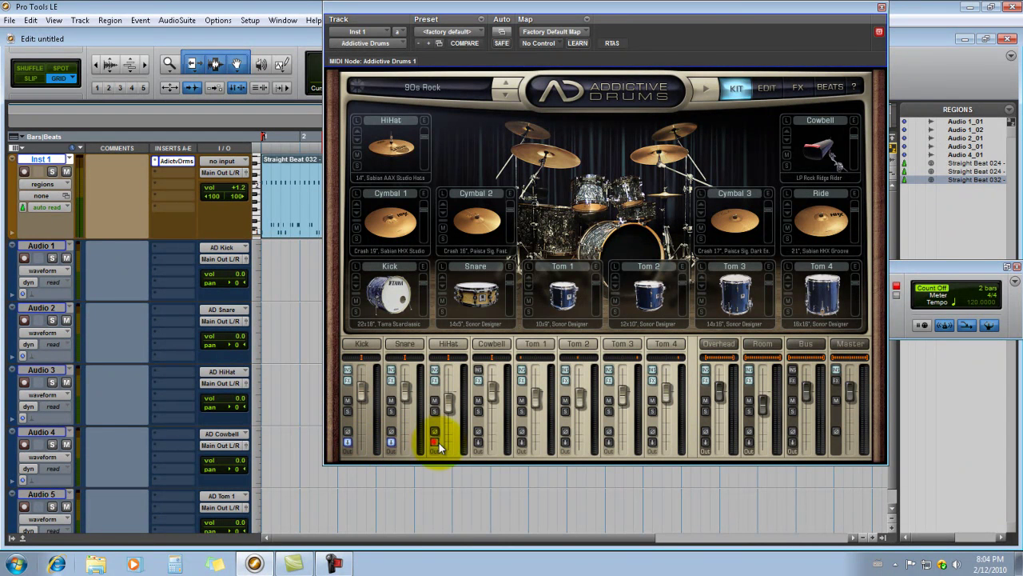
click(478, 441)
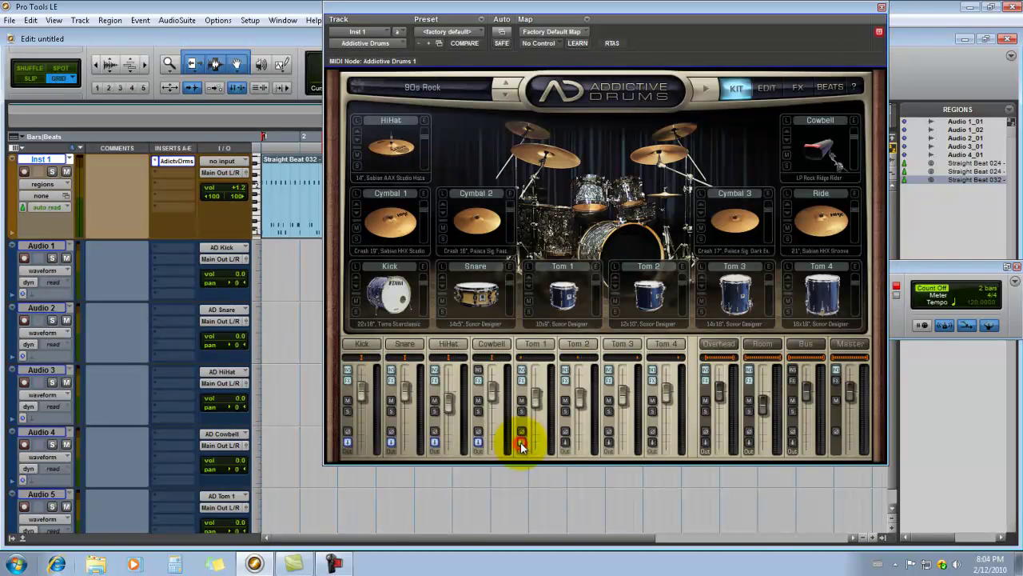
click(520, 442)
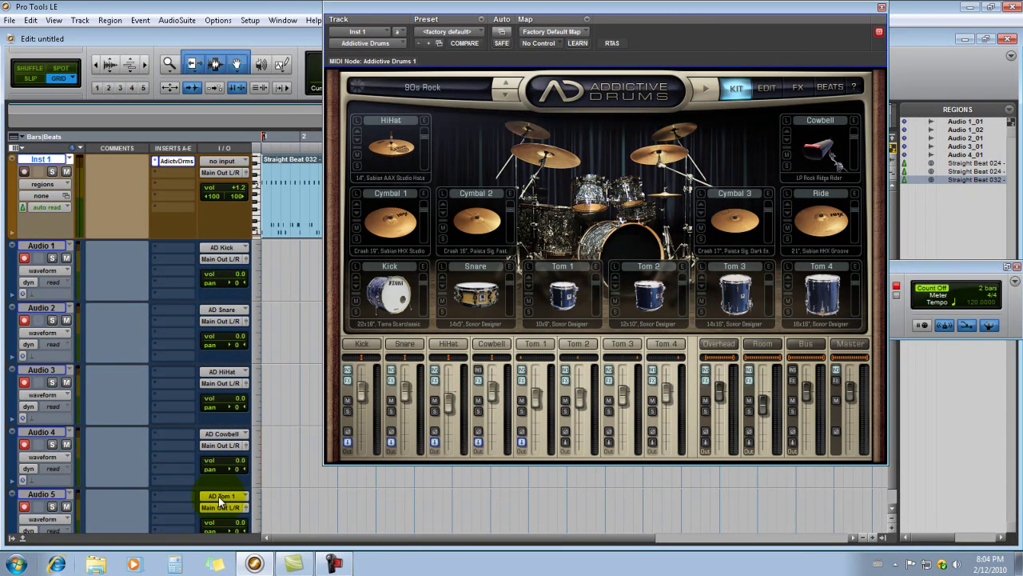
Try enabling the separate outputs for Tom 2, Tom 3 and Tom 4 in the plug-in mixer, and turn them off again.
drag(599, 14, 666, 24)
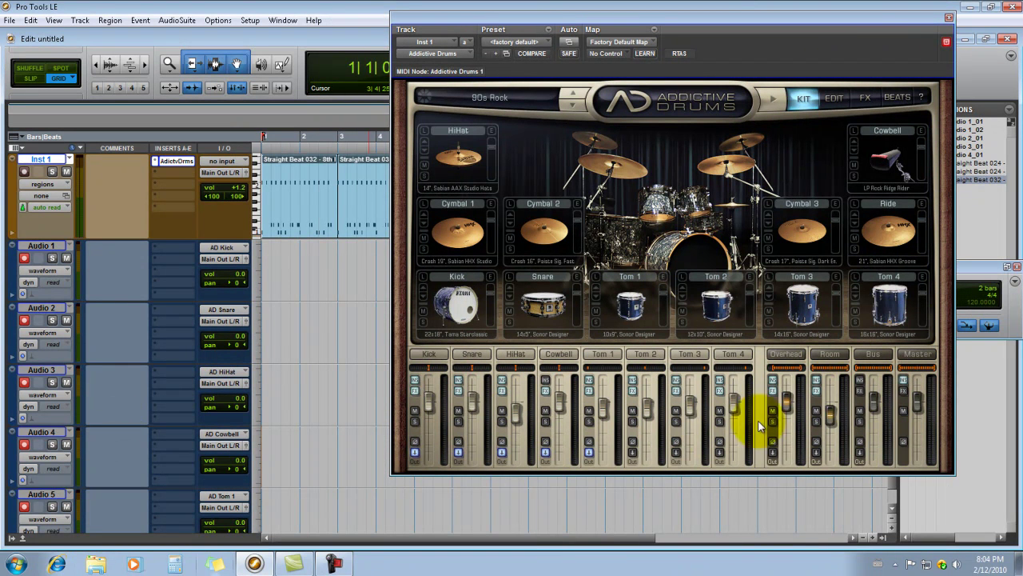
click(632, 452)
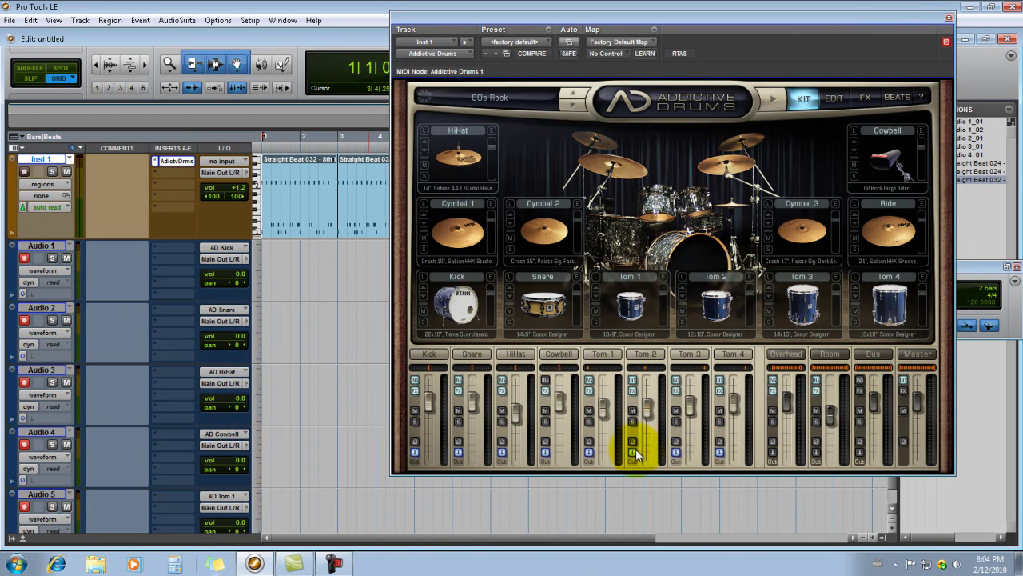
click(675, 453)
click(720, 453)
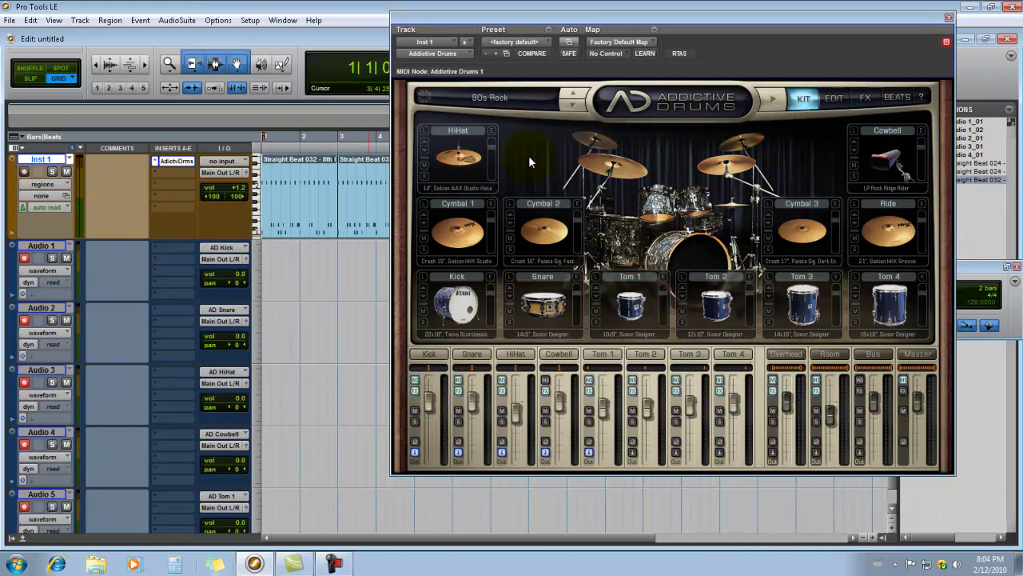
Move the Addictive Drums window clear of the tracks and review the input routing and record arming of the five audio tracks.
drag(566, 16, 676, 156)
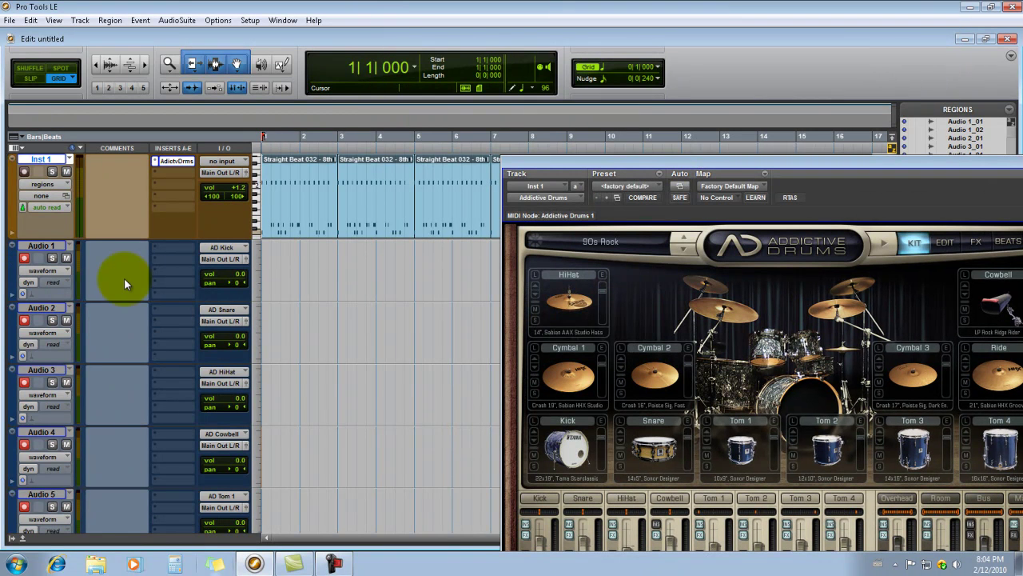
scroll(124, 277, down, 1)
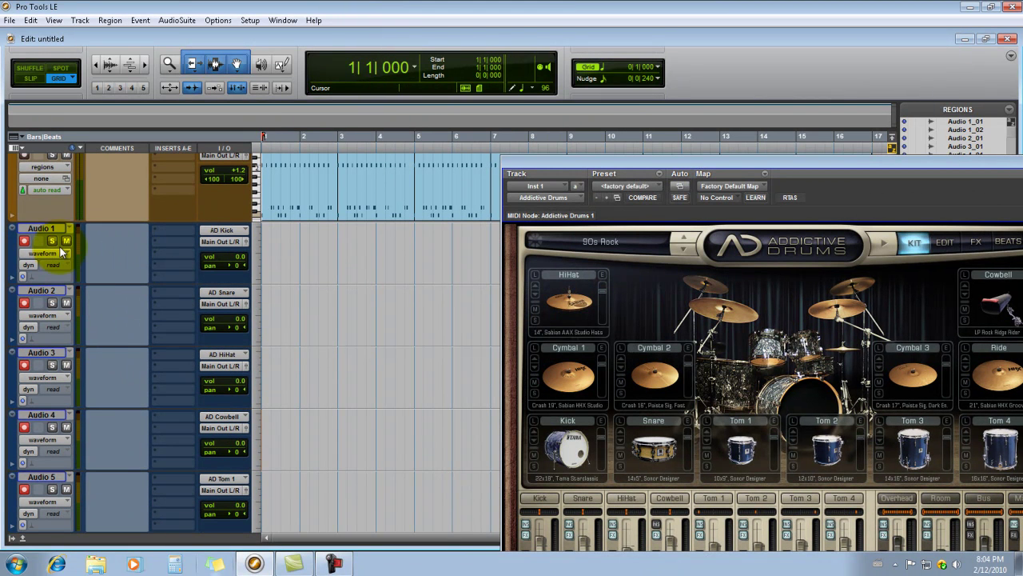
scroll(160, 271, up, 1)
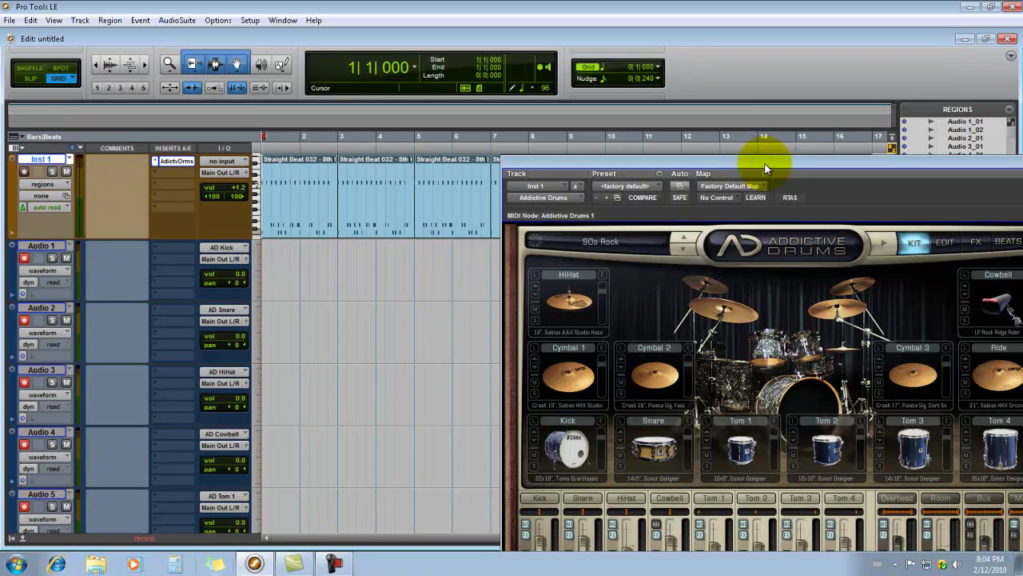
Record the drum outputs onto Audio 1 through Audio 5 for about eight bars, and close the Addictive Drums window.
key(ctrl+space)
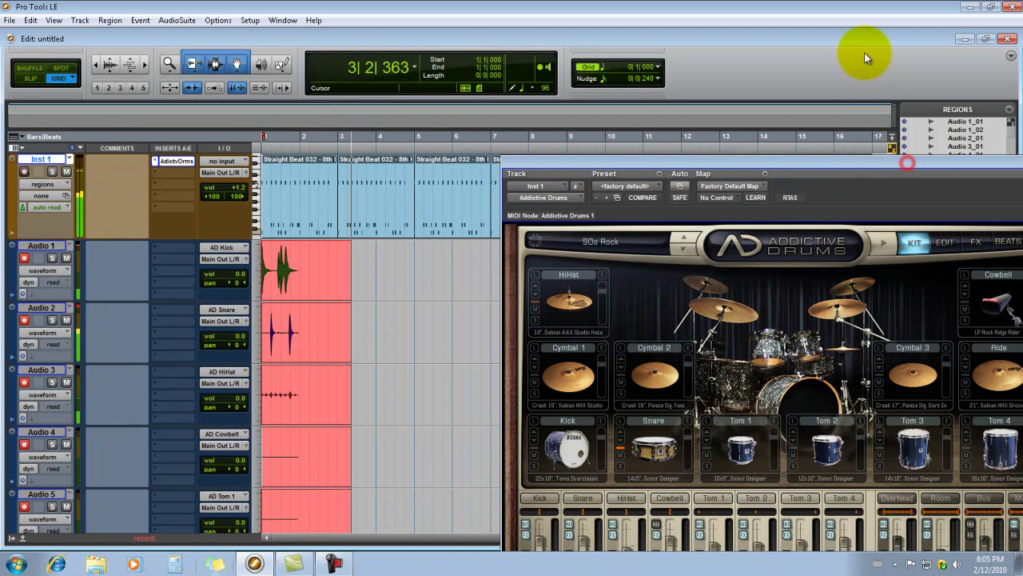
drag(908, 164, 863, 55)
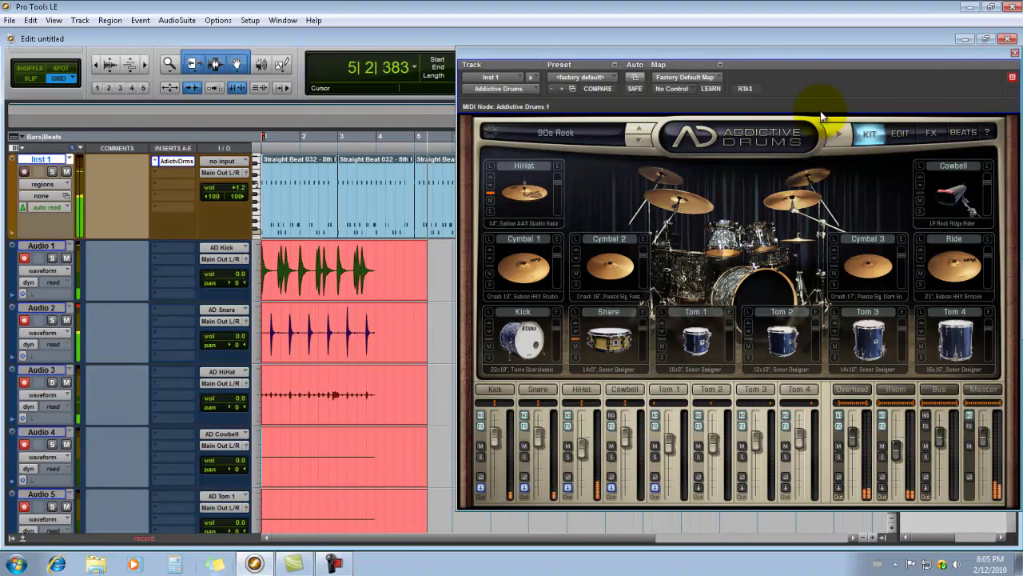
click(753, 52)
drag(928, 87, 927, 87)
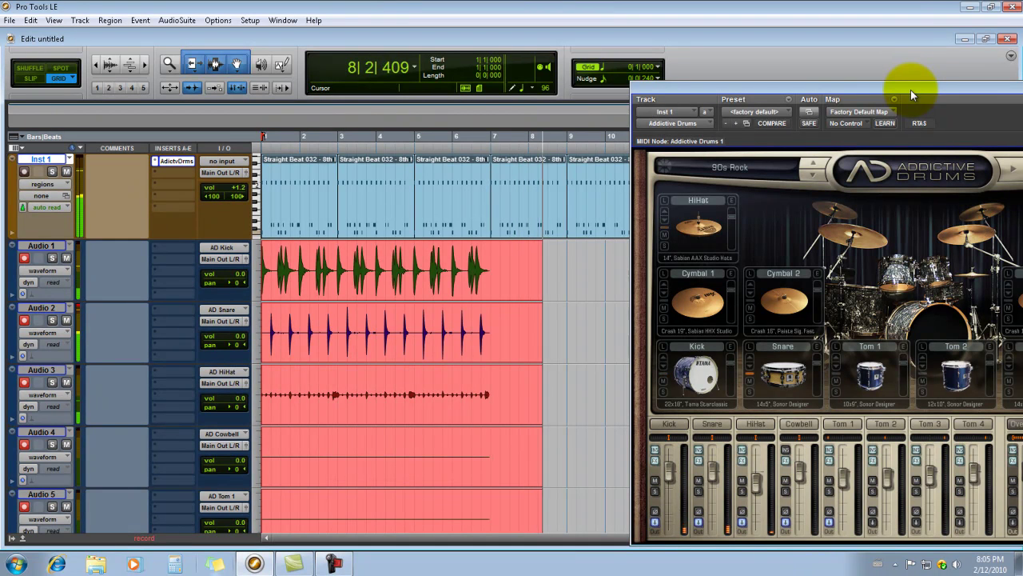
key(space)
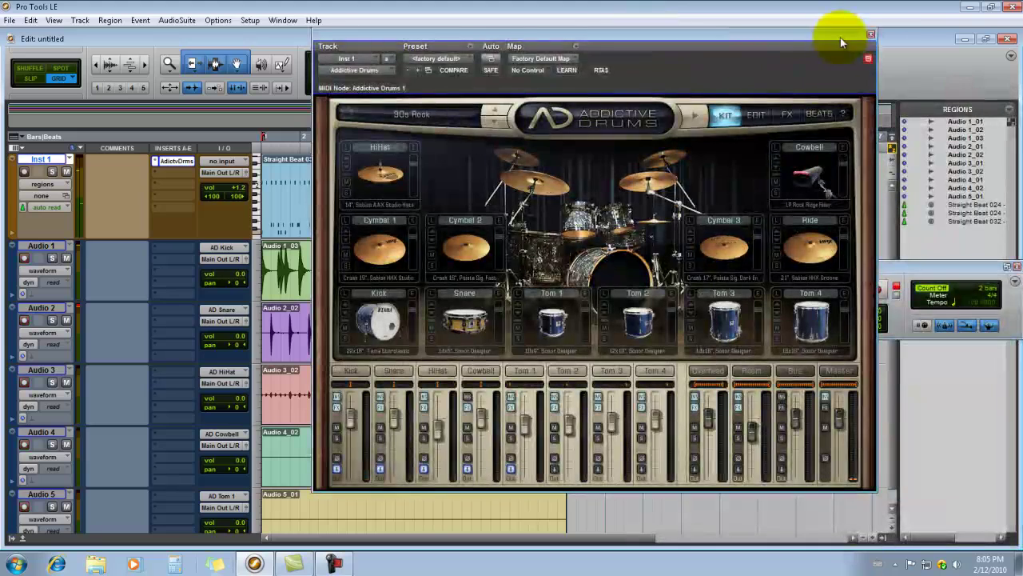
click(870, 35)
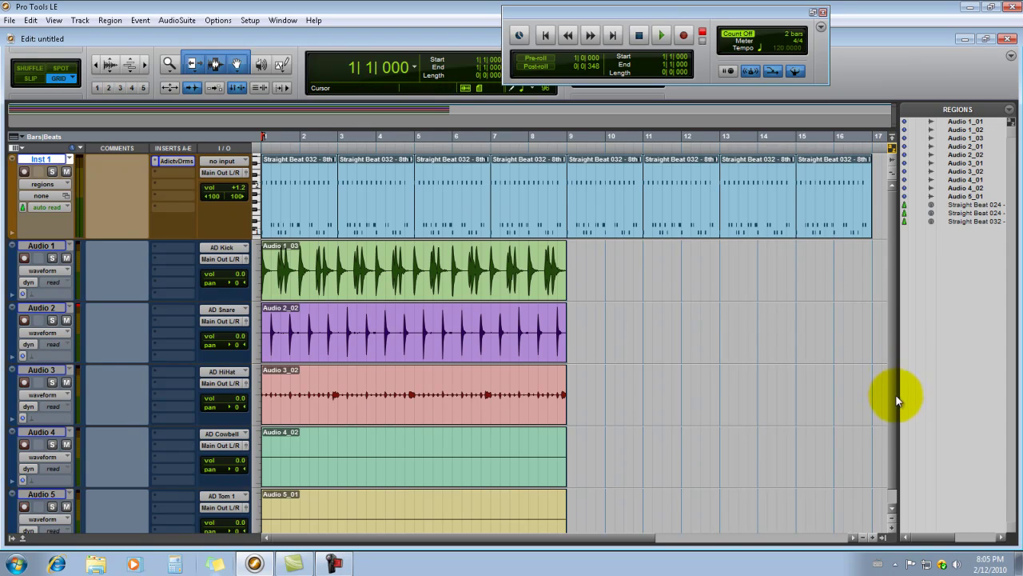
Delete the silent recorded regions on Audio 4 and Audio 5.
scroll(893, 424, down, 1)
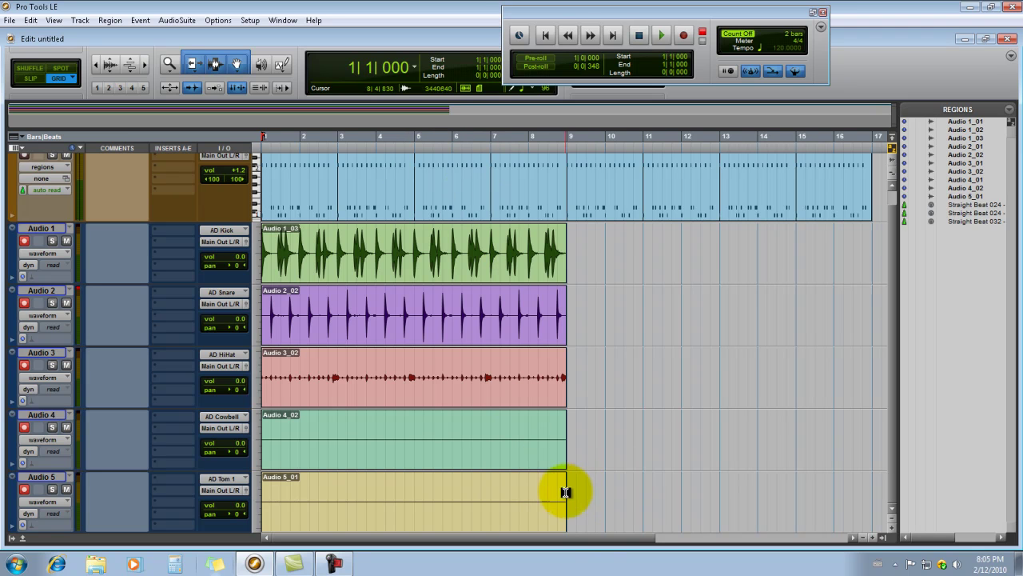
drag(571, 487, 240, 411)
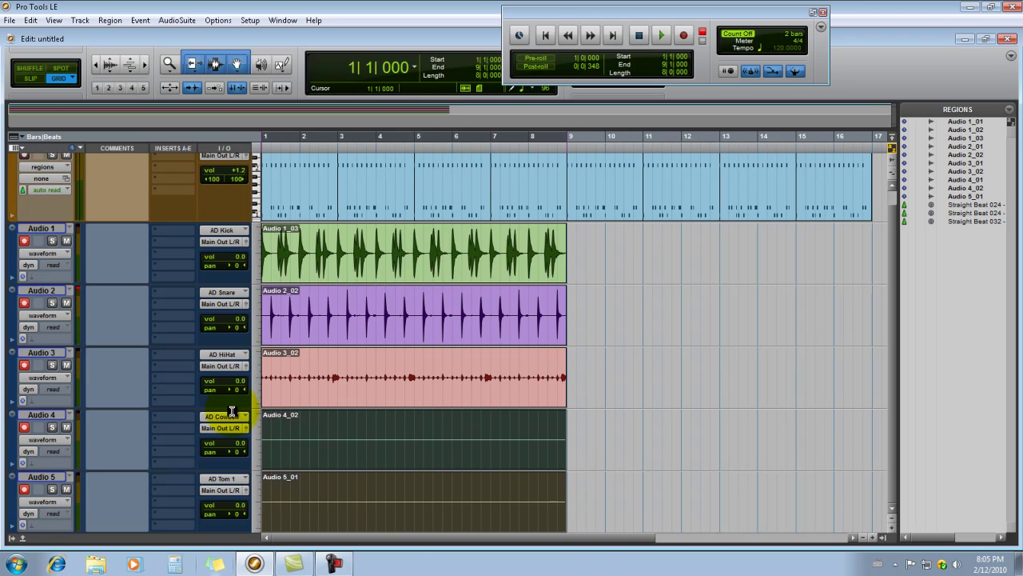
key(Delete)
Turn off record-enable on the tracks Audio 1 through Audio 5.
click(24, 241)
click(24, 364)
click(24, 426)
click(24, 488)
Audition the recorded regions with Audio 1, Audio 2 and Audio 3 soloed, and clear the solos after stopping playback.
click(52, 241)
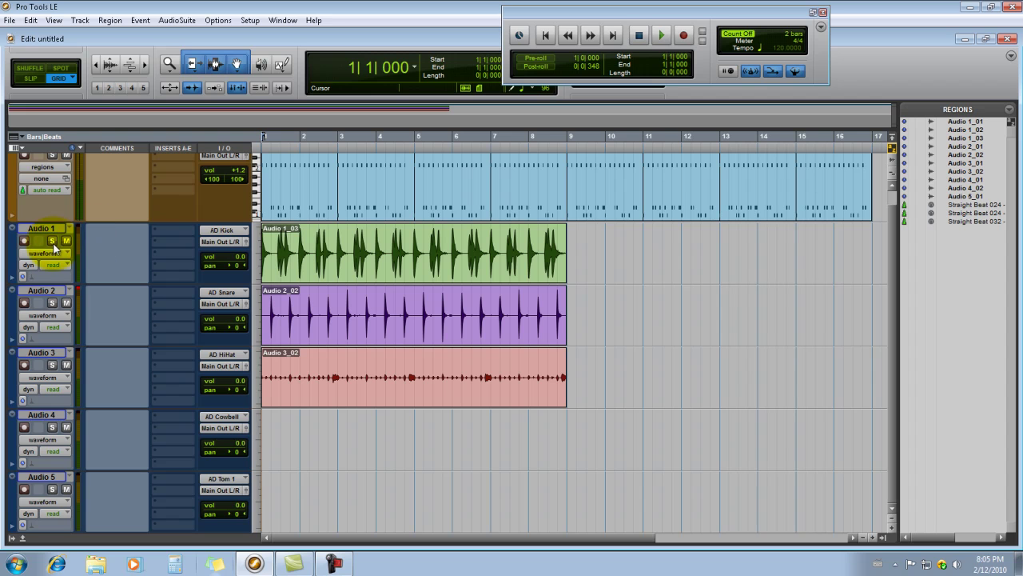
click(51, 302)
click(52, 364)
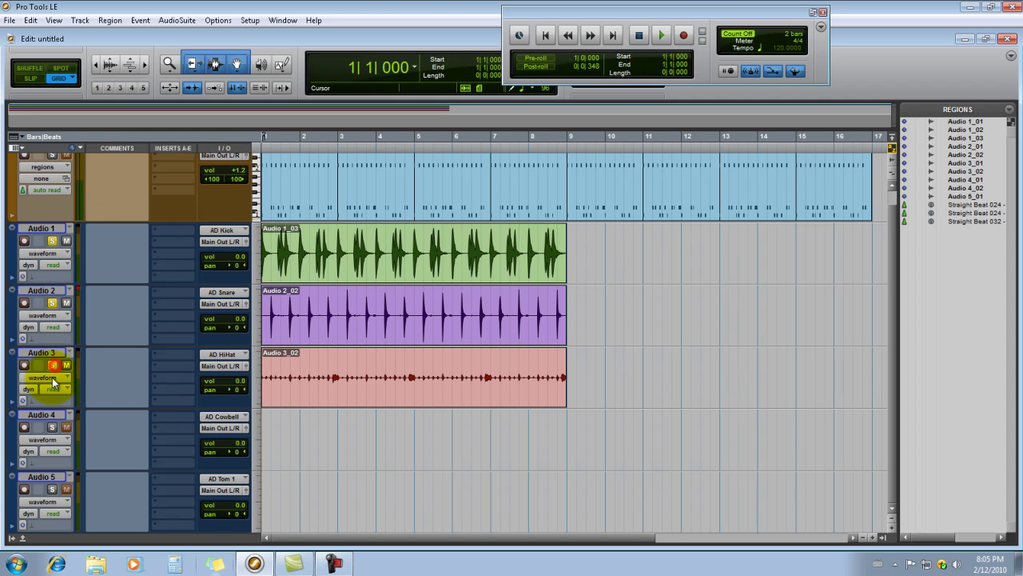
key(space)
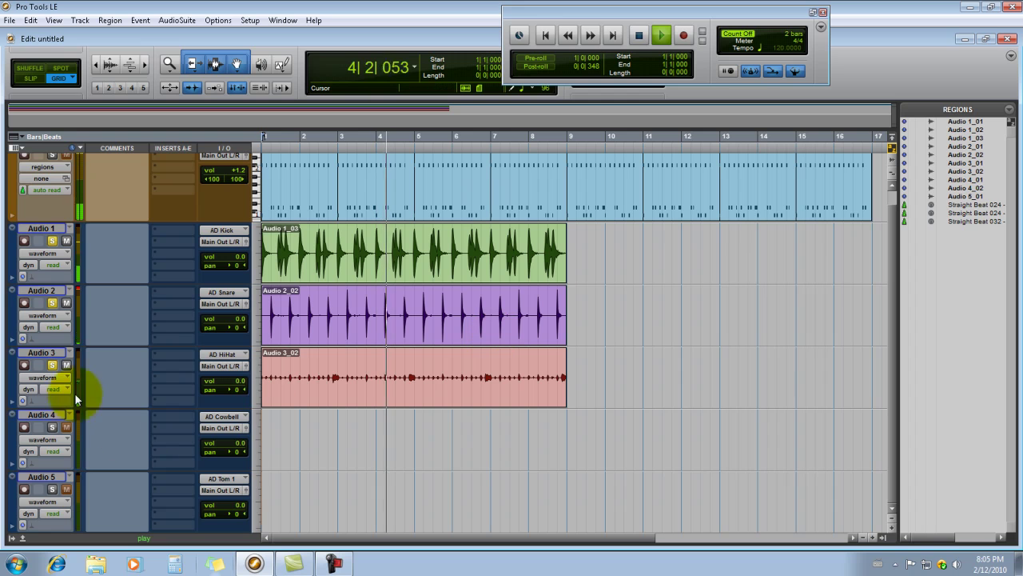
key(space)
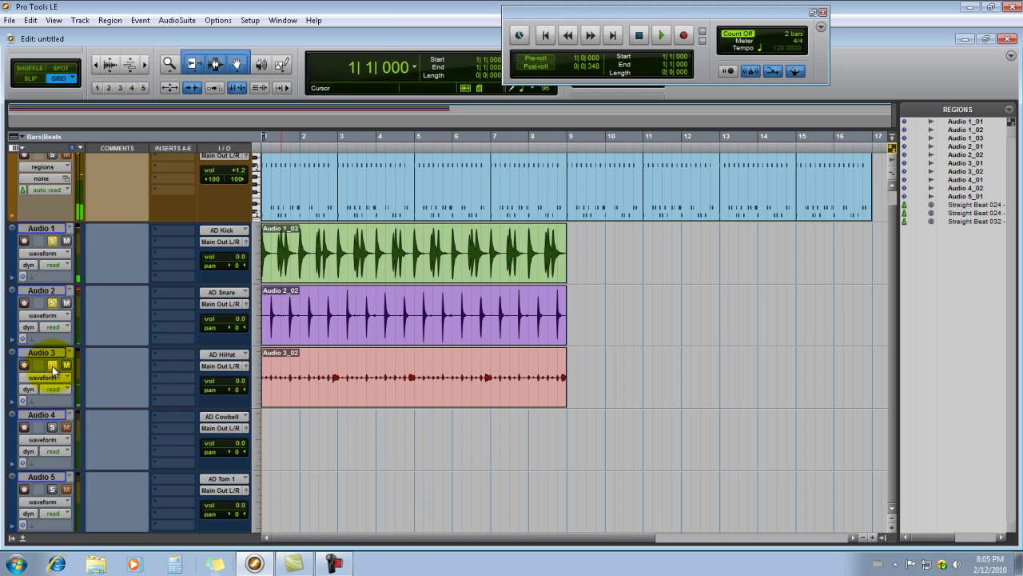
click(52, 365)
click(52, 303)
click(53, 241)
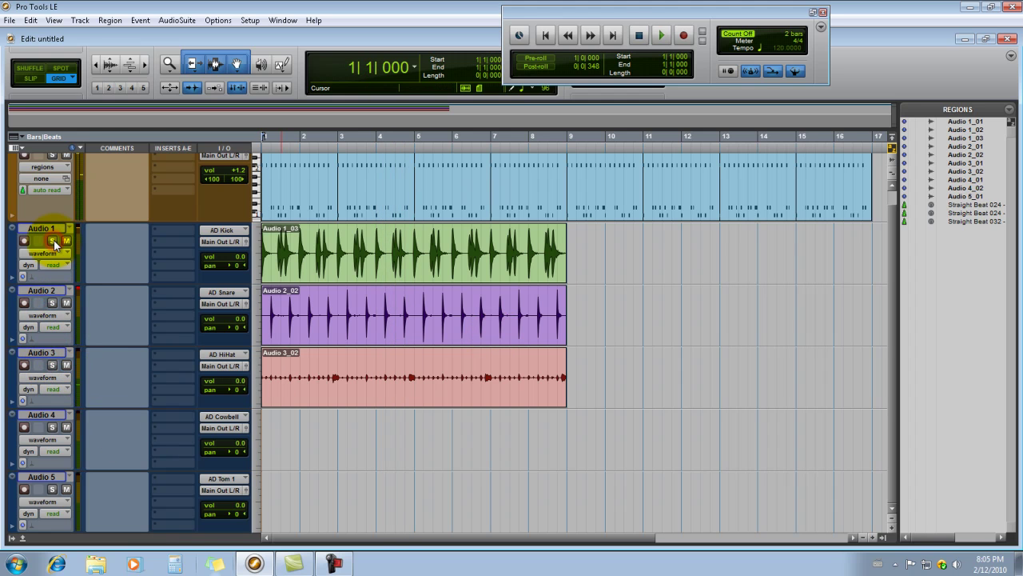
scroll(76, 168, up, 1)
scroll(76, 168, down, 1)
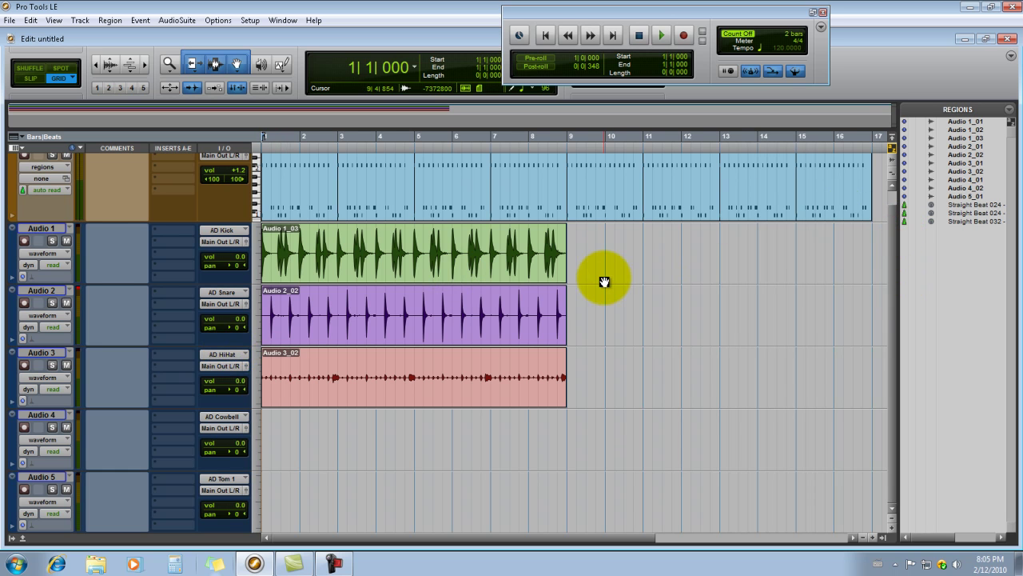
Enlarge the Audio 1 track height and insert the EQ 3 7-Band (mono) plug-in in its first insert slot.
drag(71, 285, 80, 358)
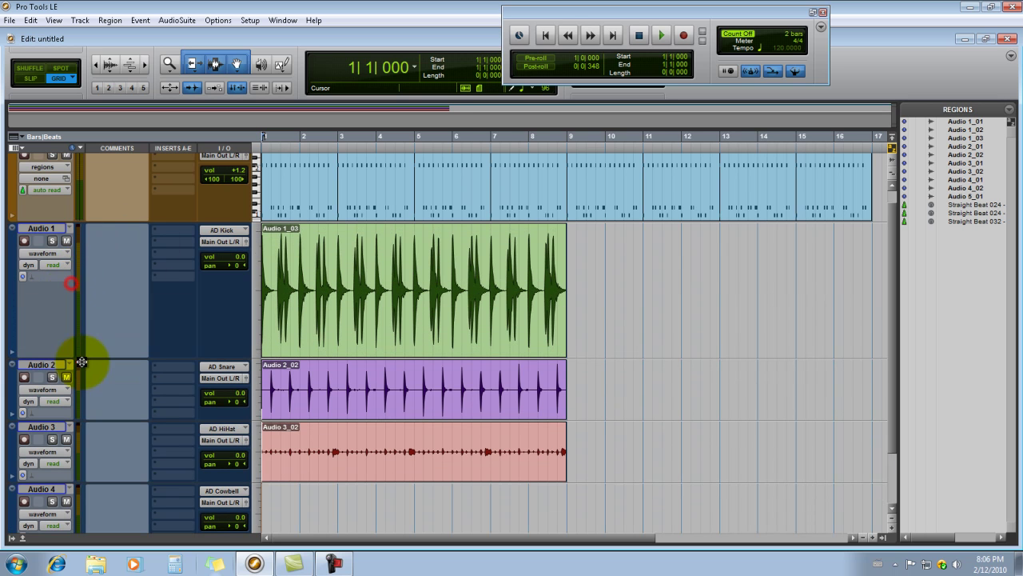
click(156, 230)
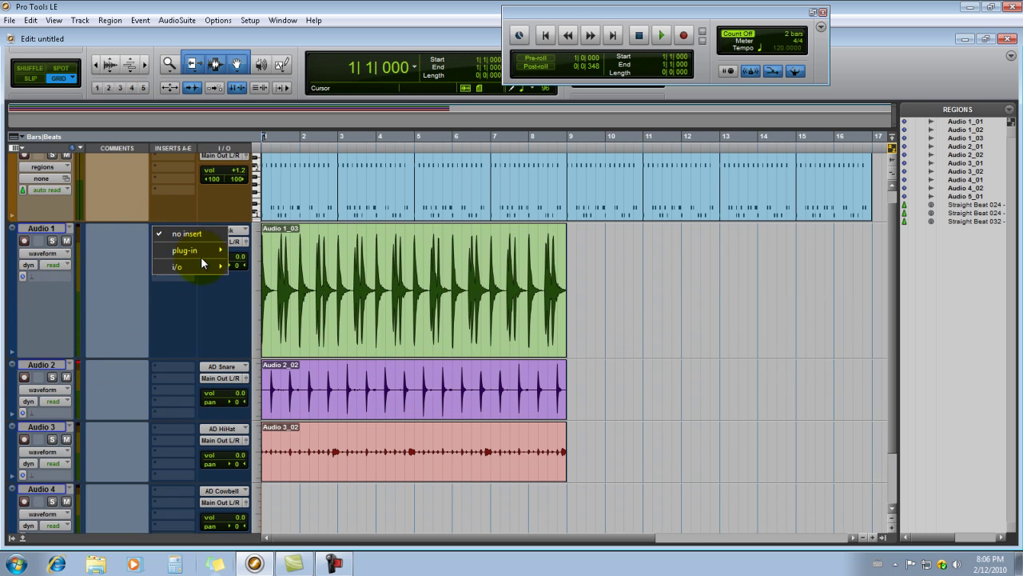
mouse_move(198, 251)
mouse_move(317, 250)
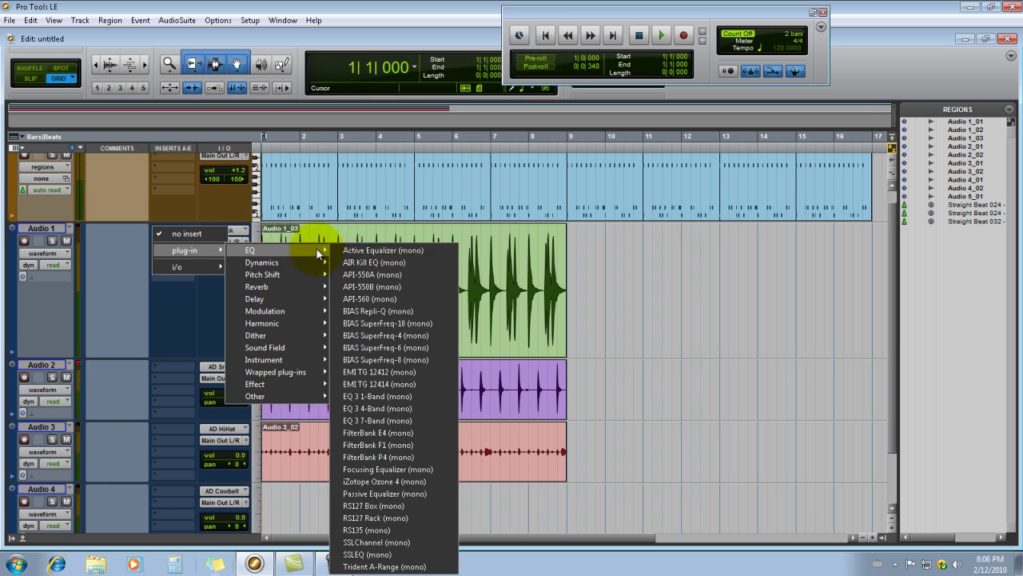
click(416, 419)
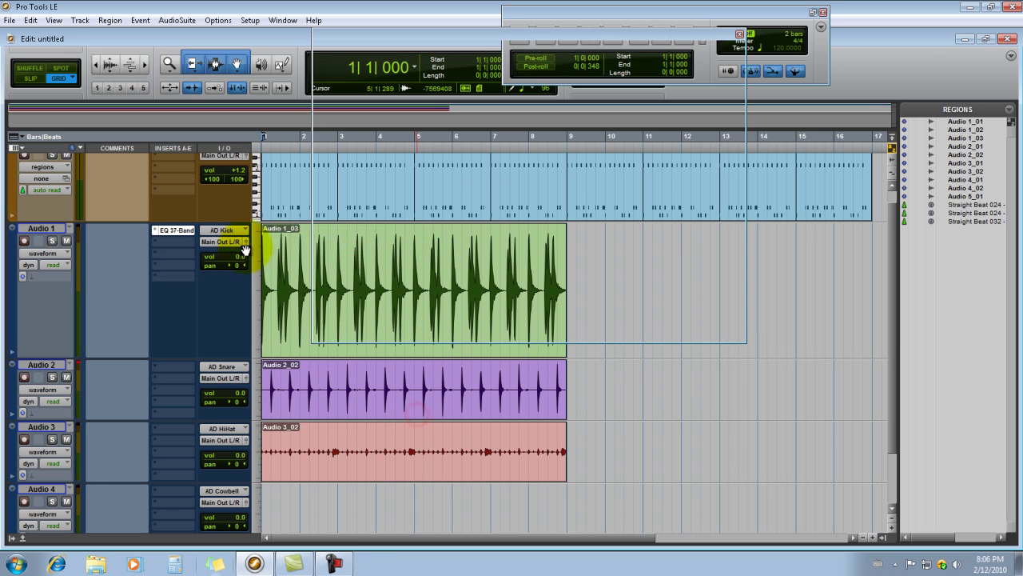
Insert the bombfactory BF76 (mono) compressor in the second insert slot of Audio 1.
click(154, 239)
mouse_move(192, 261)
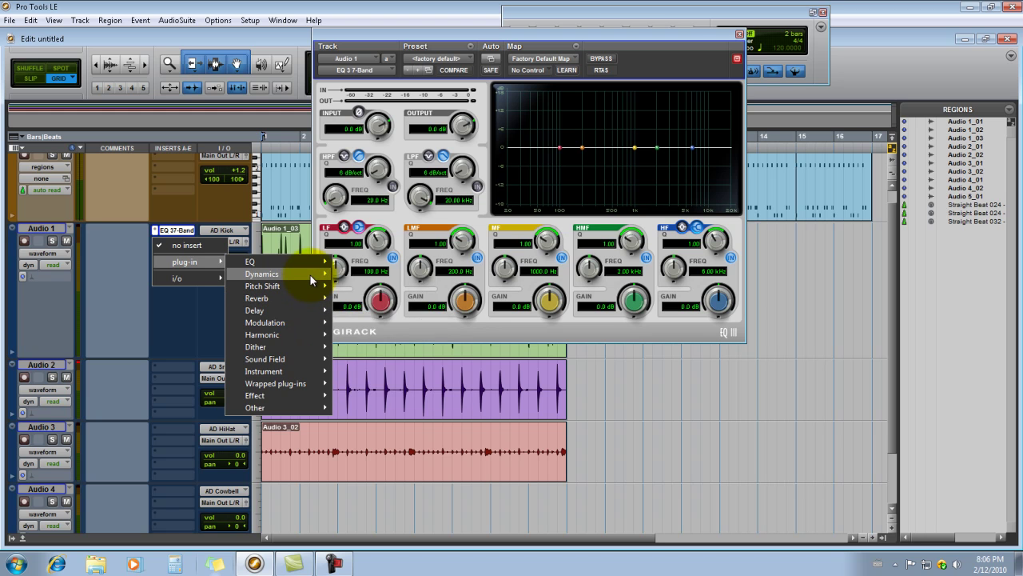
mouse_move(310, 274)
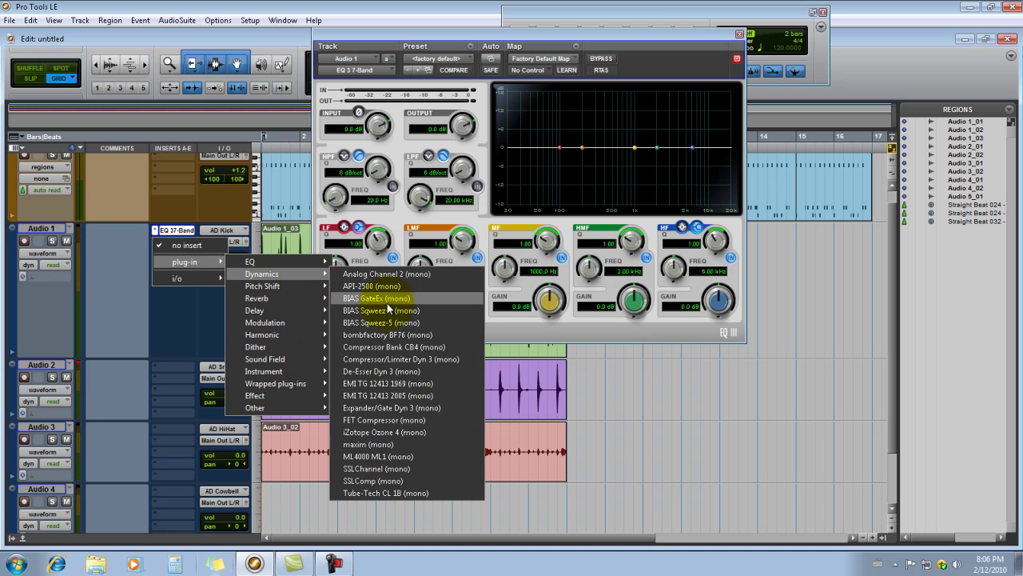
click(426, 336)
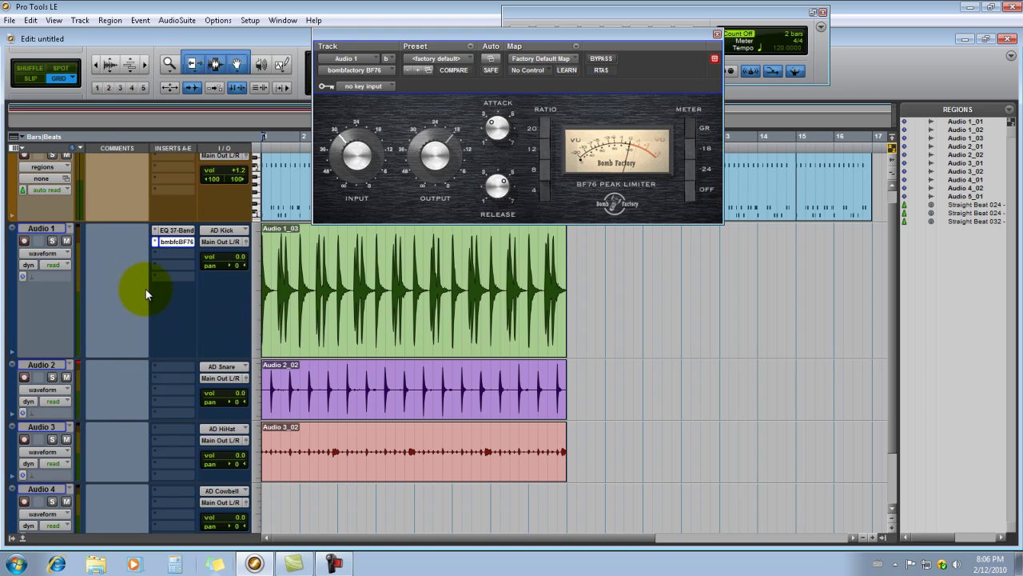
Switch to the Mix window, move the BF76 window off the channels, and rename the Audio 1 track as Kick.
key(ctrl+equal)
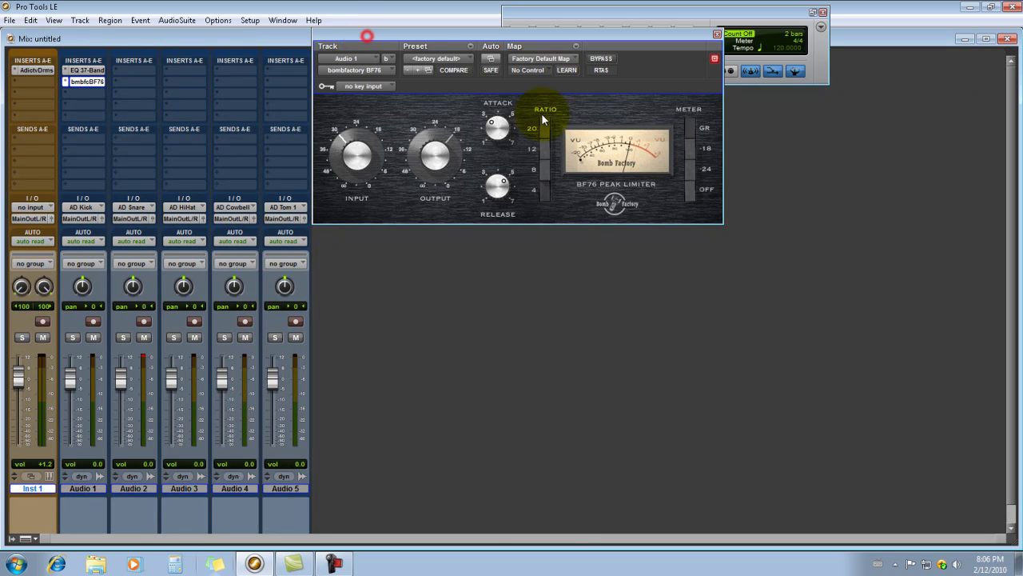
drag(367, 36, 587, 167)
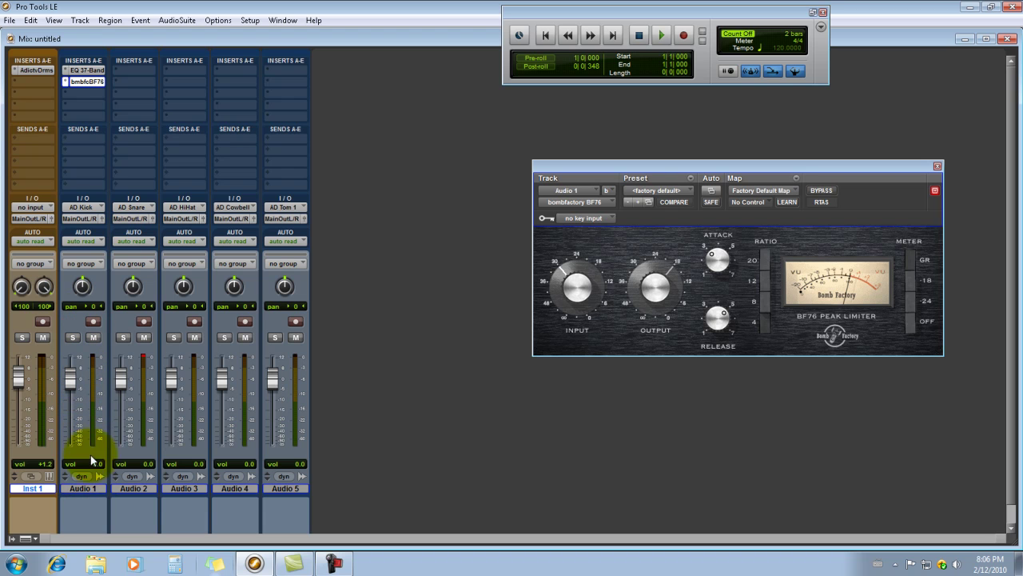
click(83, 488)
right_click(82, 485)
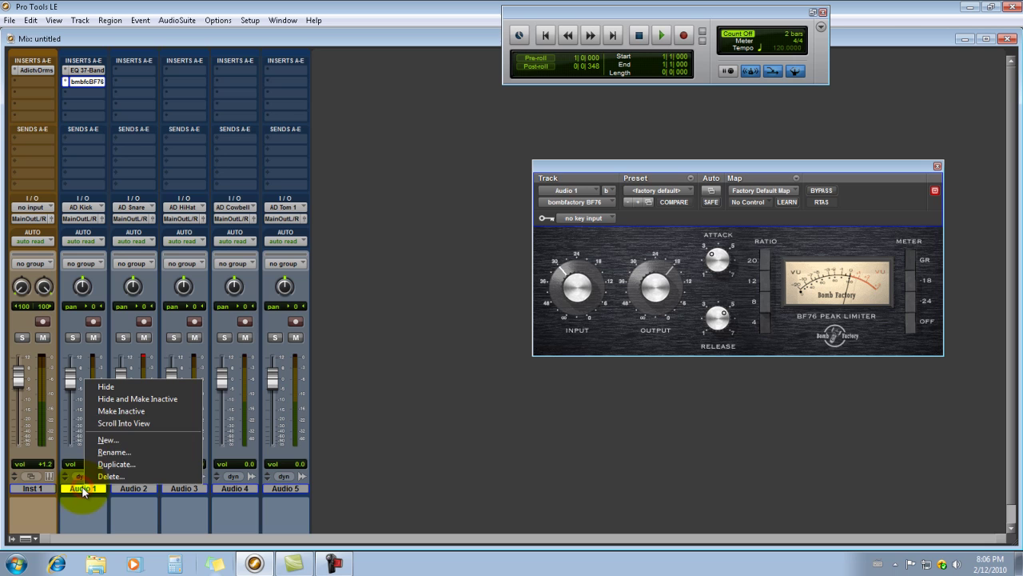
click(131, 452)
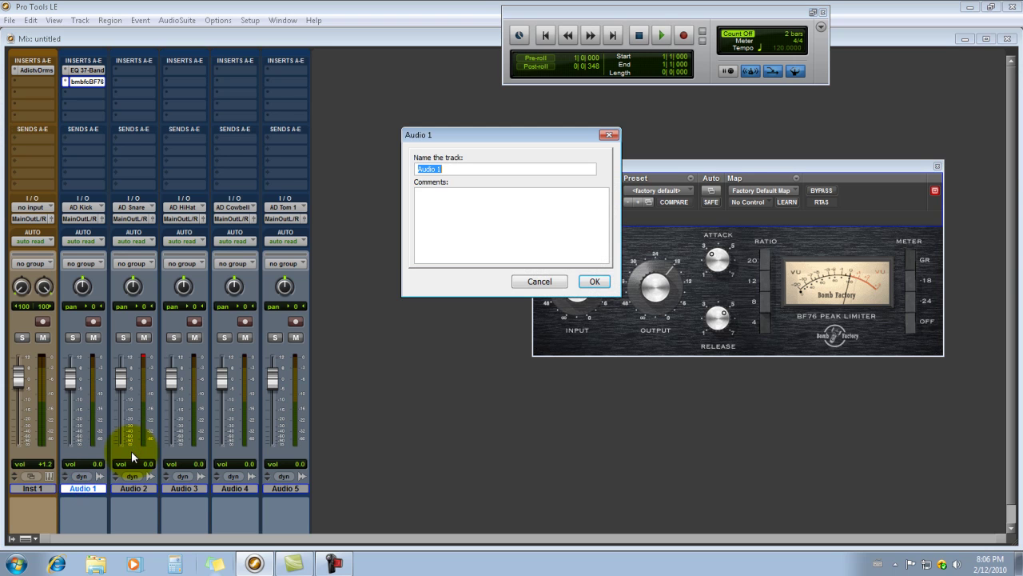
text(Kick)
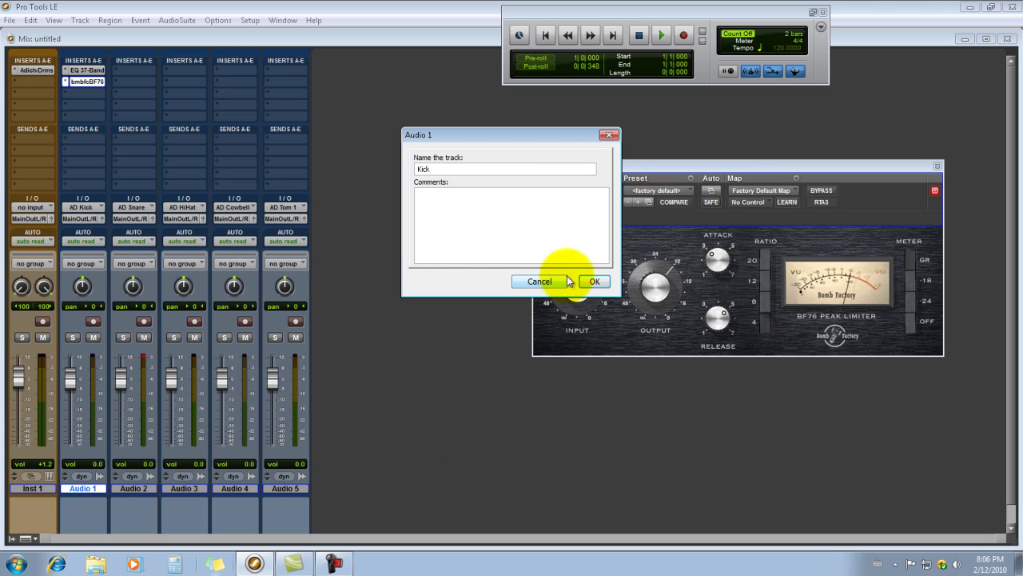
click(593, 283)
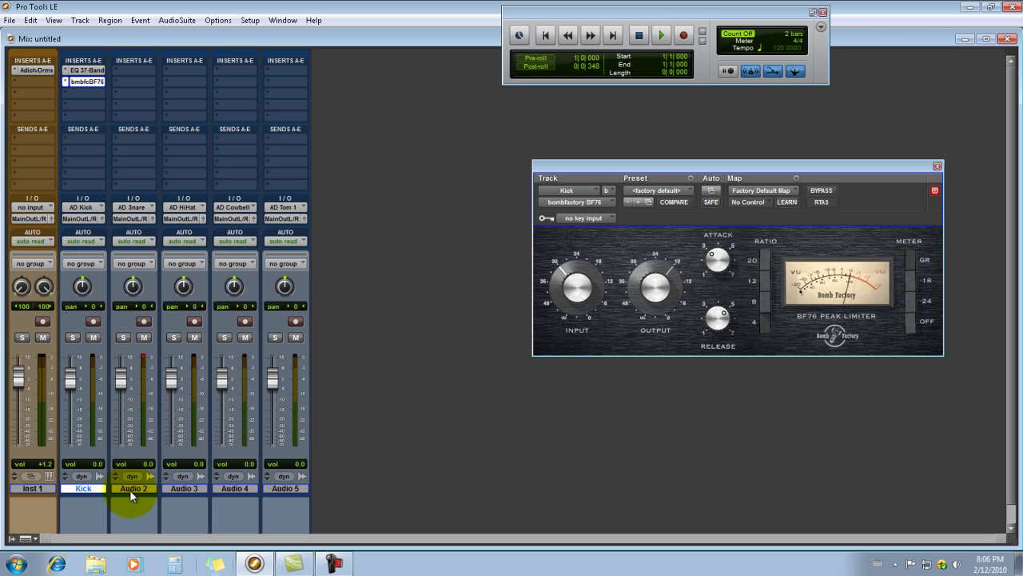
Set the Audio 2 channel volume to -1.6 dB in the mixer and return to the Edit window.
click(129, 489)
drag(70, 376, 122, 387)
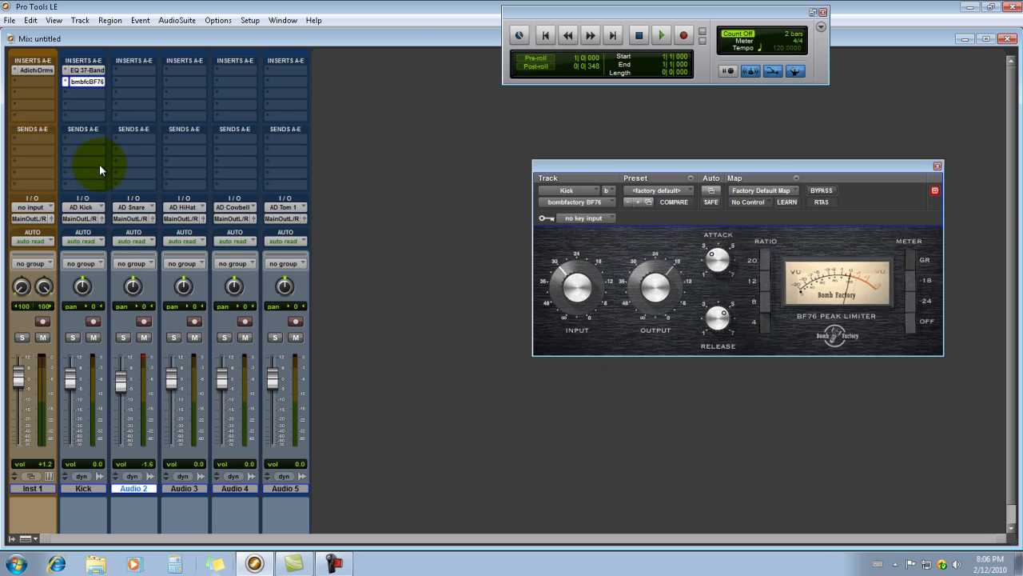
key(ctrl+equal)
Solo the Kick track and raise the BF76 input and output levels during playback.
click(52, 241)
key(space)
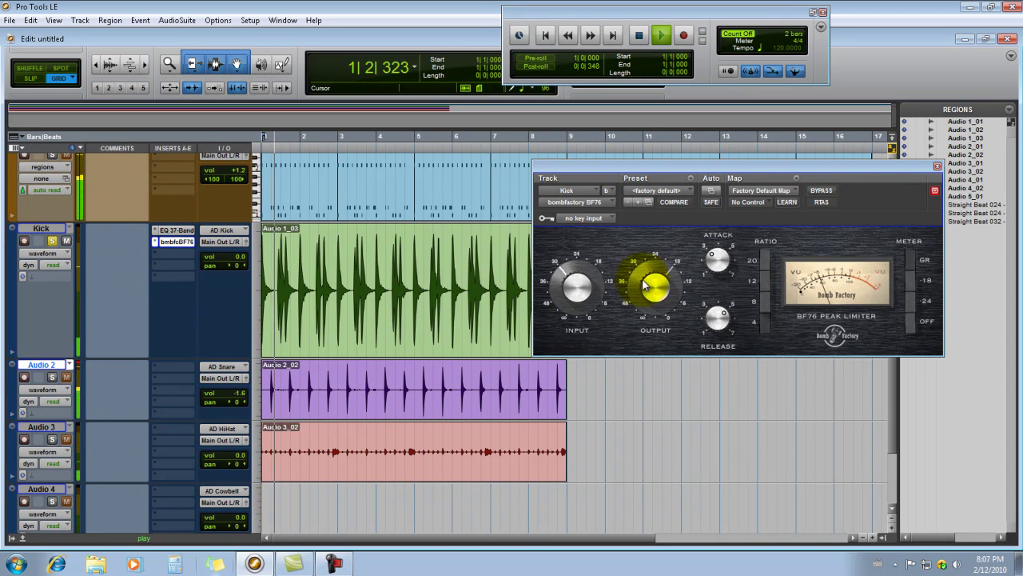
drag(576, 286, 583, 274)
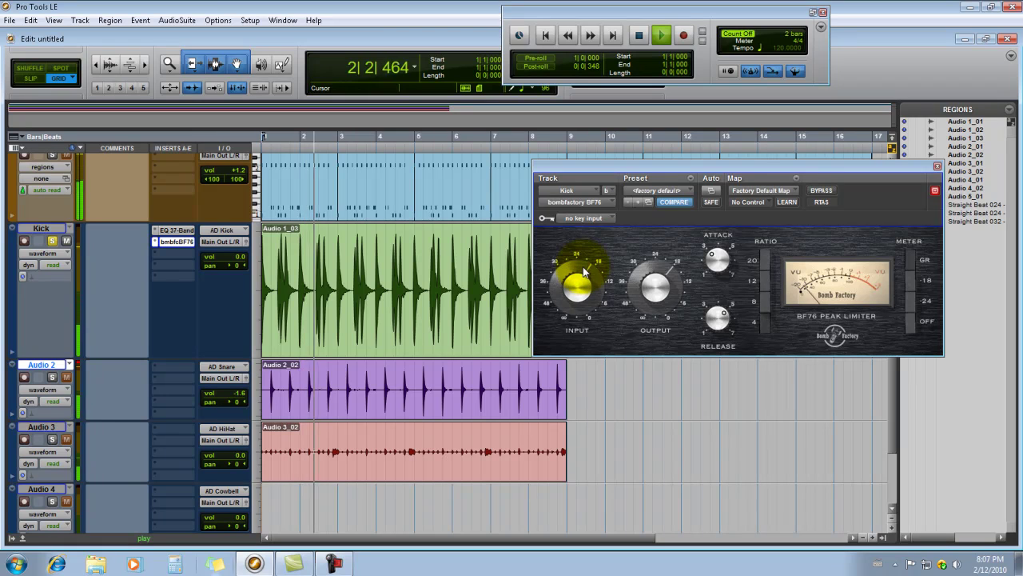
drag(661, 280, 659, 277)
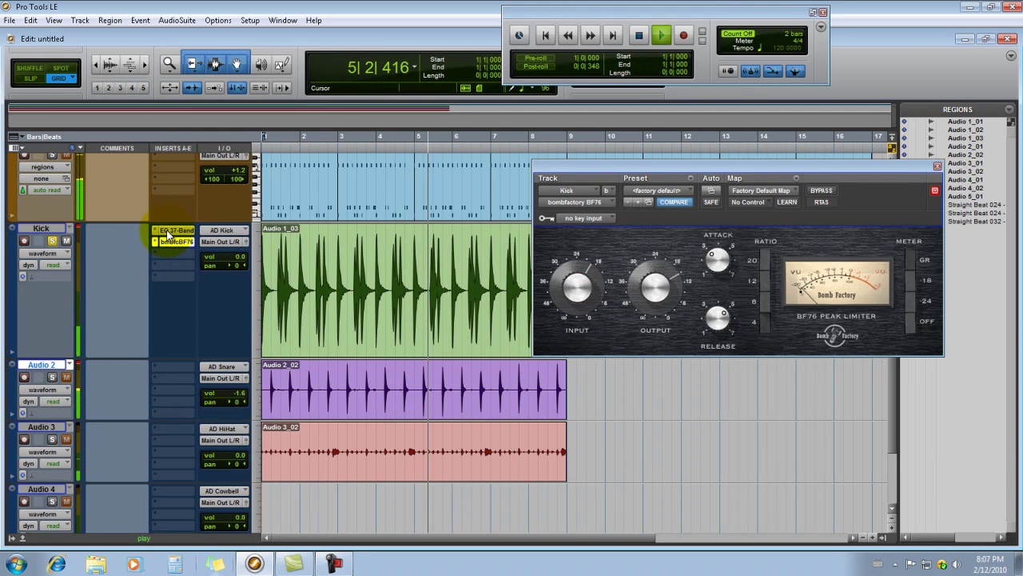
key(space)
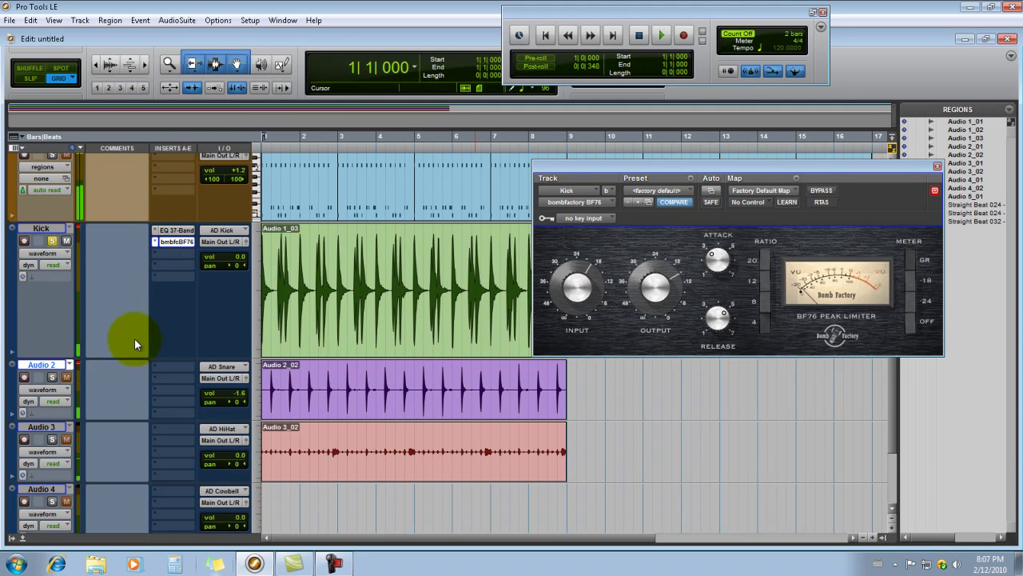
Reduce the Kick track height to match the other audio tracks and close the BF76 window.
click(70, 360)
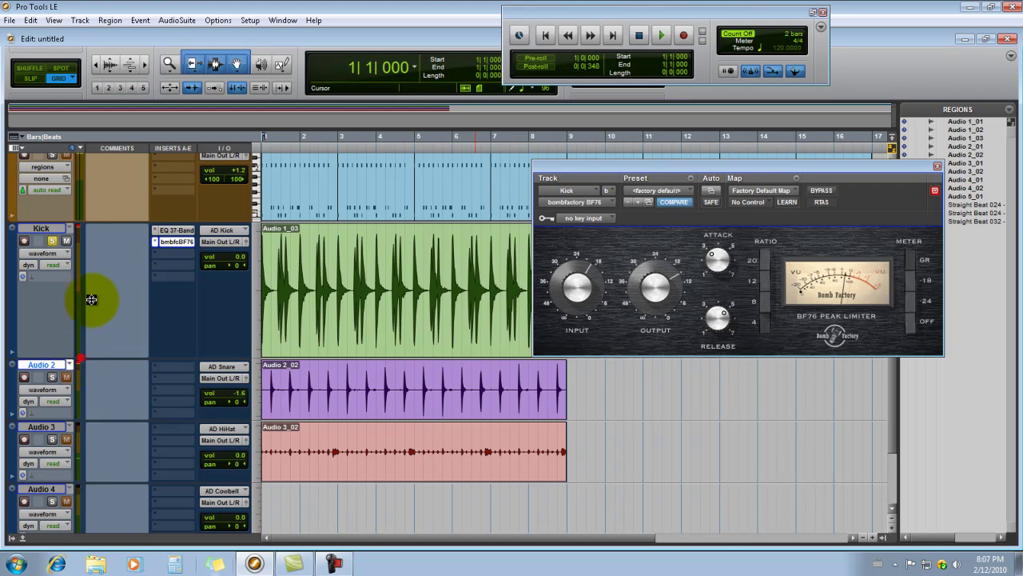
drag(80, 354, 103, 279)
drag(910, 165, 719, 290)
click(745, 291)
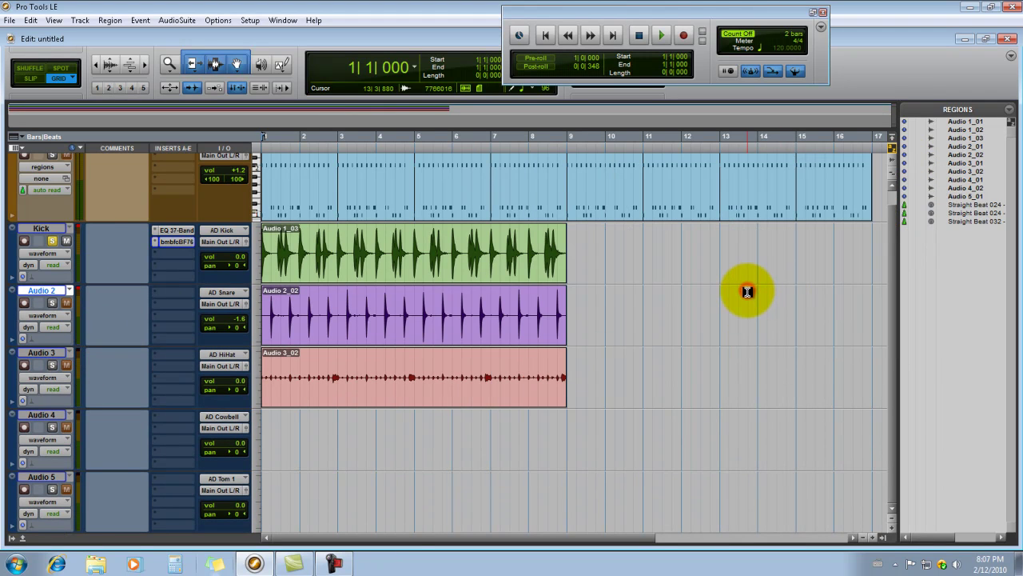
scroll(820, 352, up, 1)
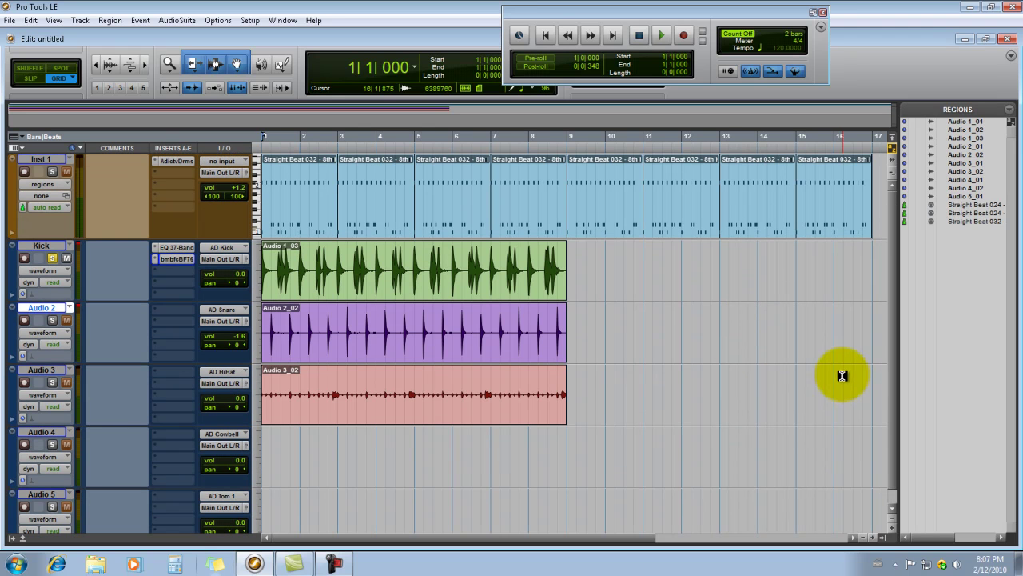